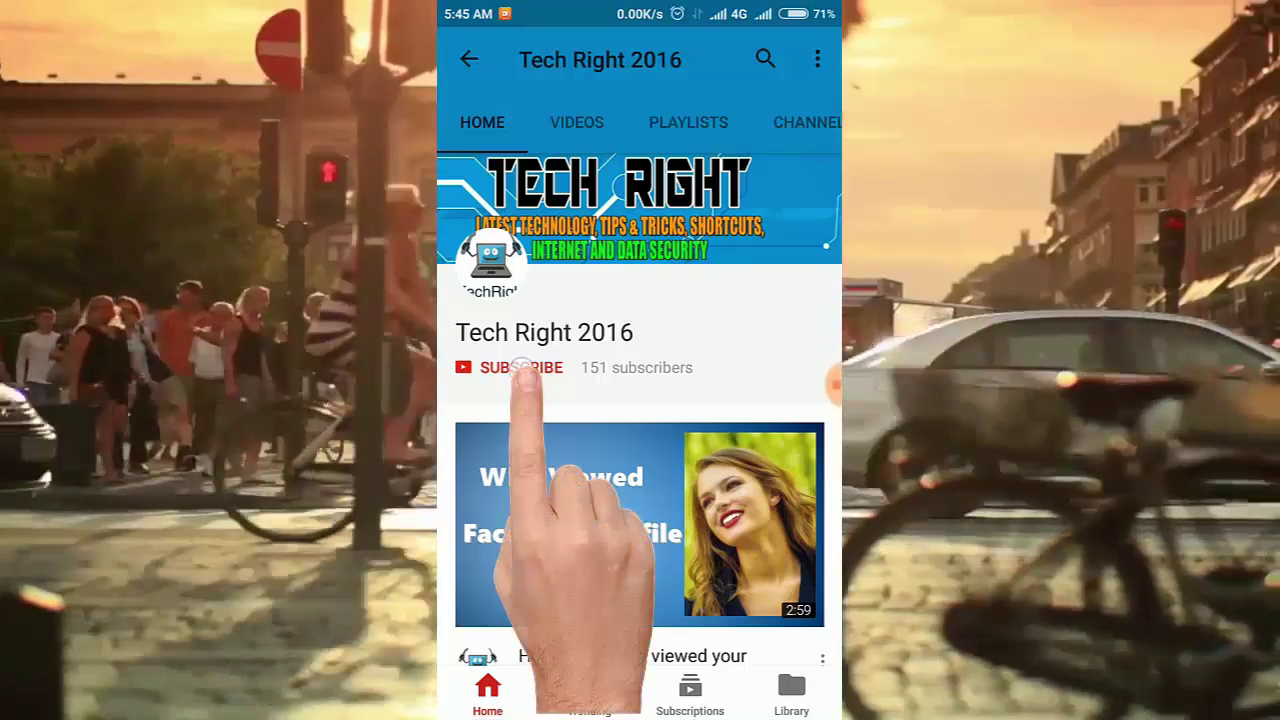
Subscribe to the Tech Right 2016 channel and turn on its notifications
left_click(521, 367)
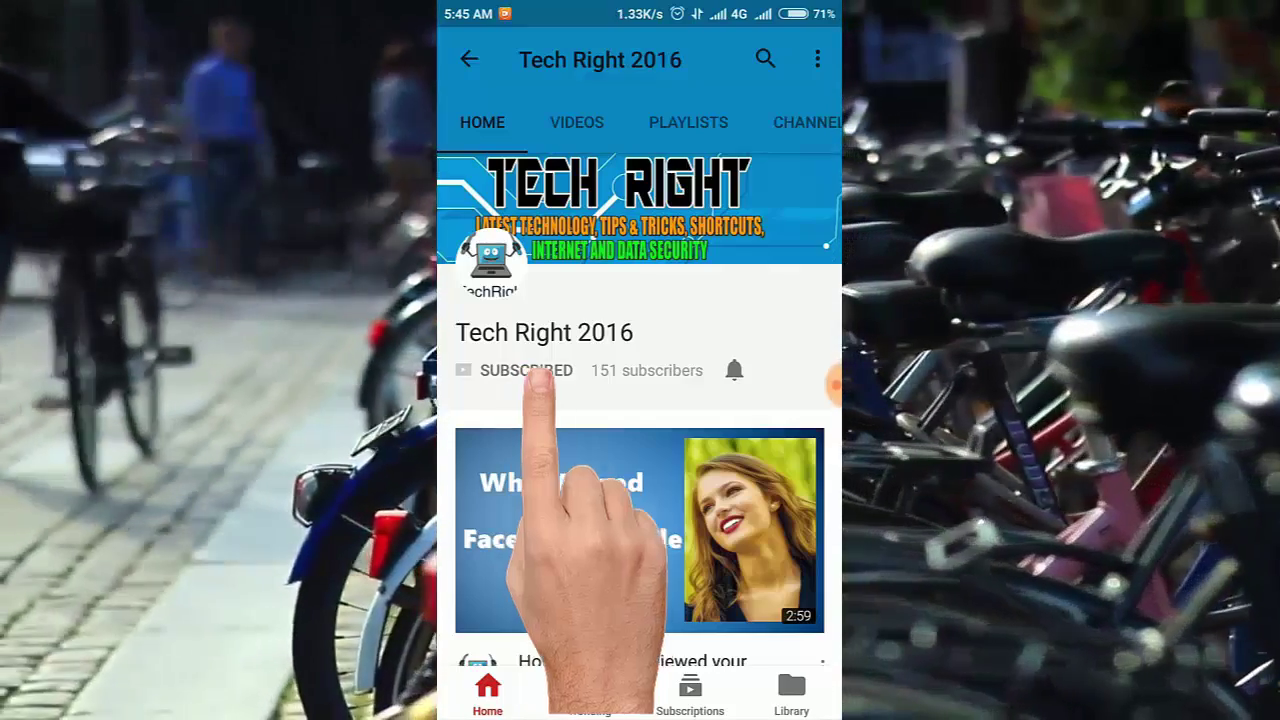
left_click(734, 370)
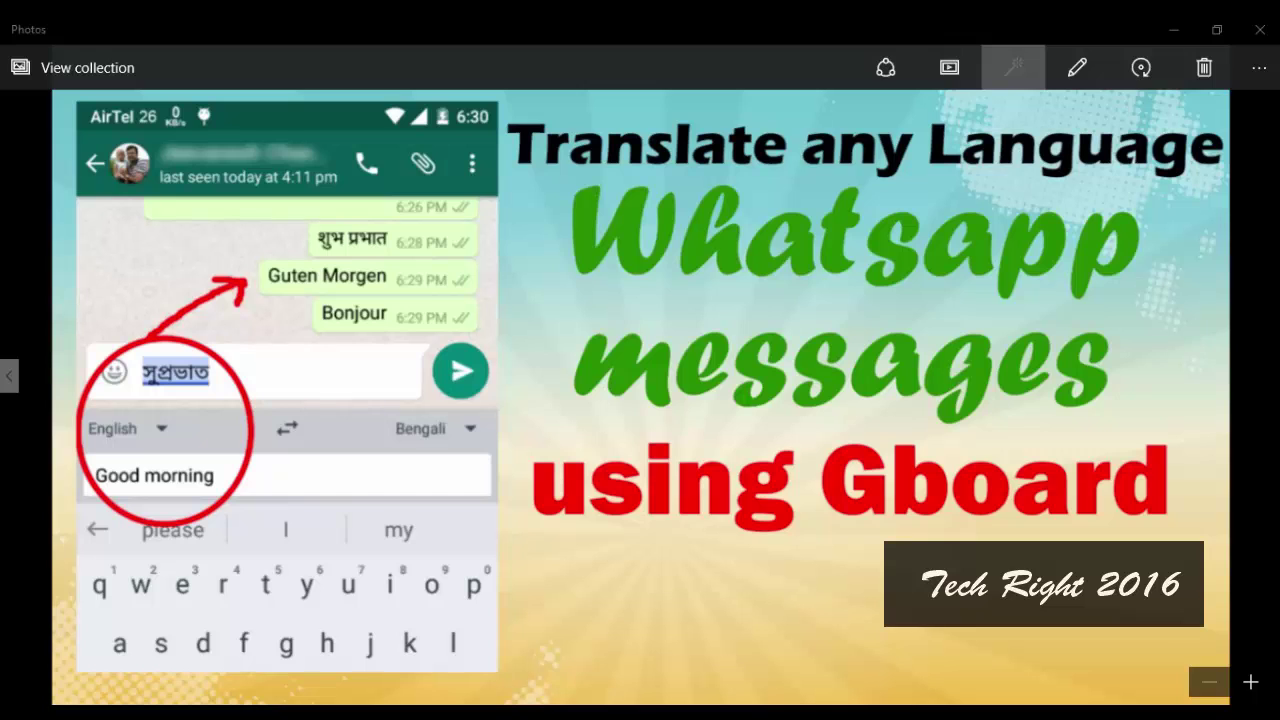
Switch to the mirrored phone, closing the photo viewer, and search Google Play for "gboard"
left_click(257, 640)
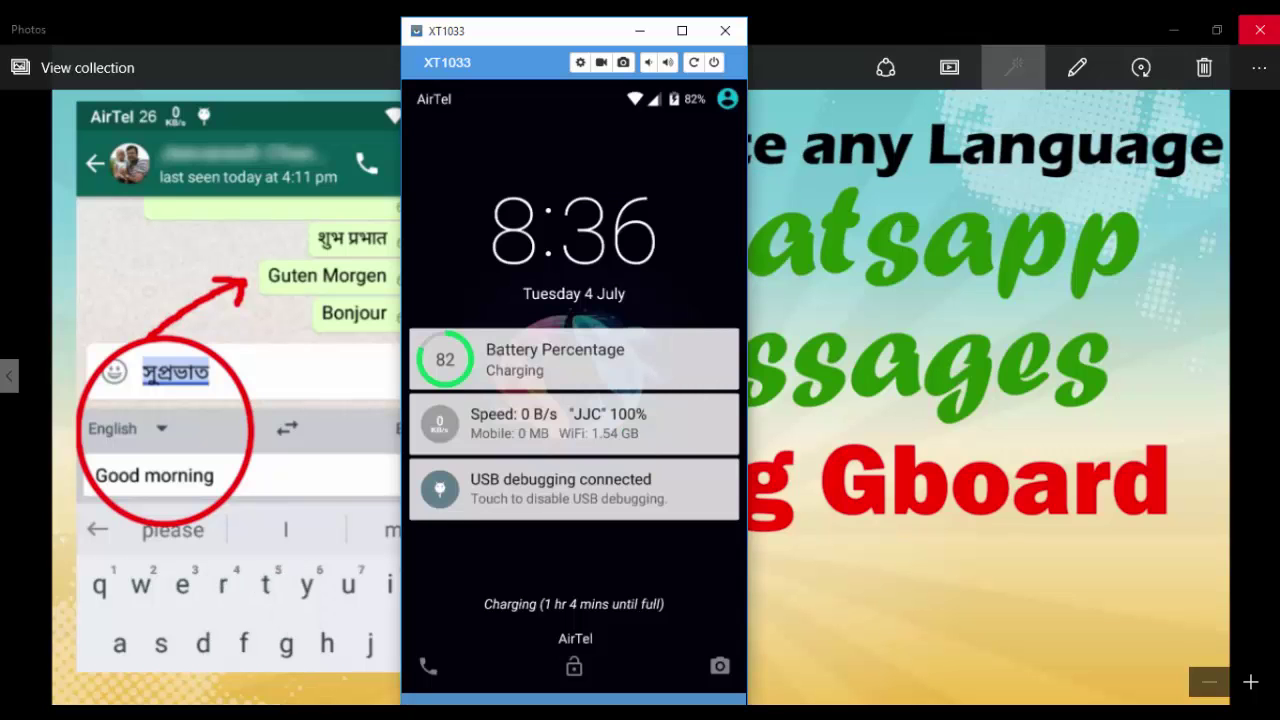
left_click(1260, 29)
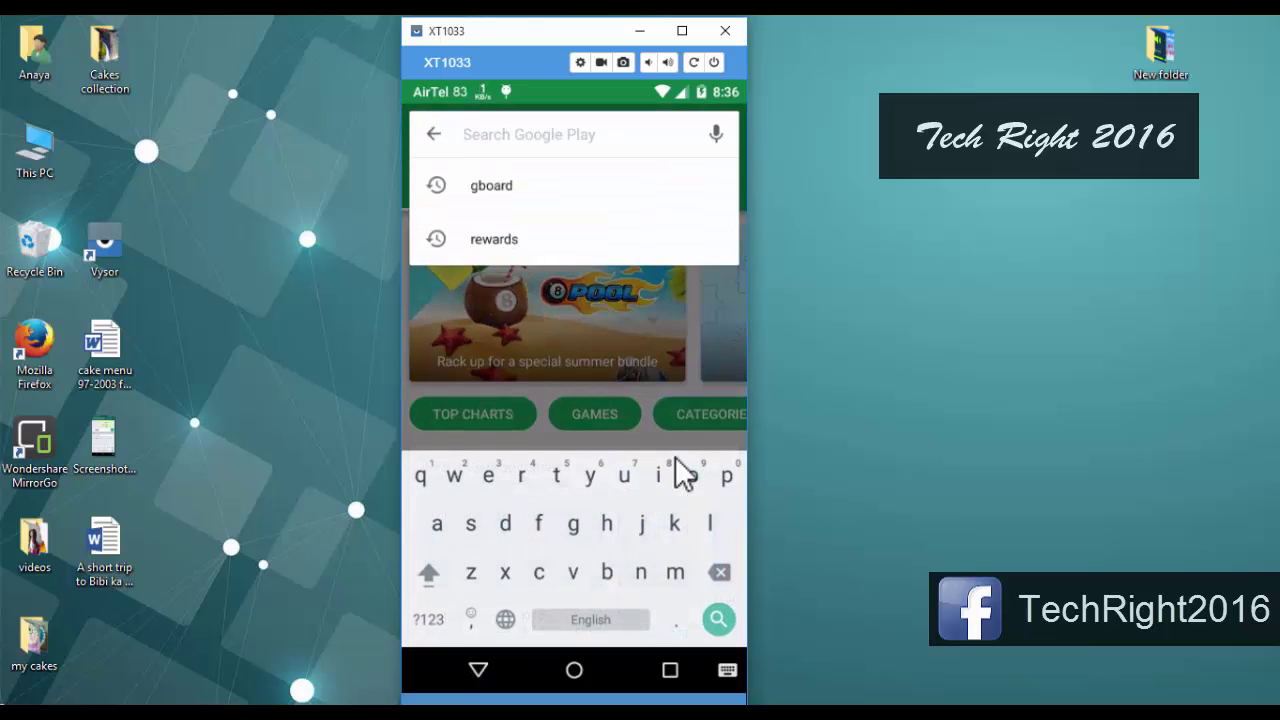
type("gbo")
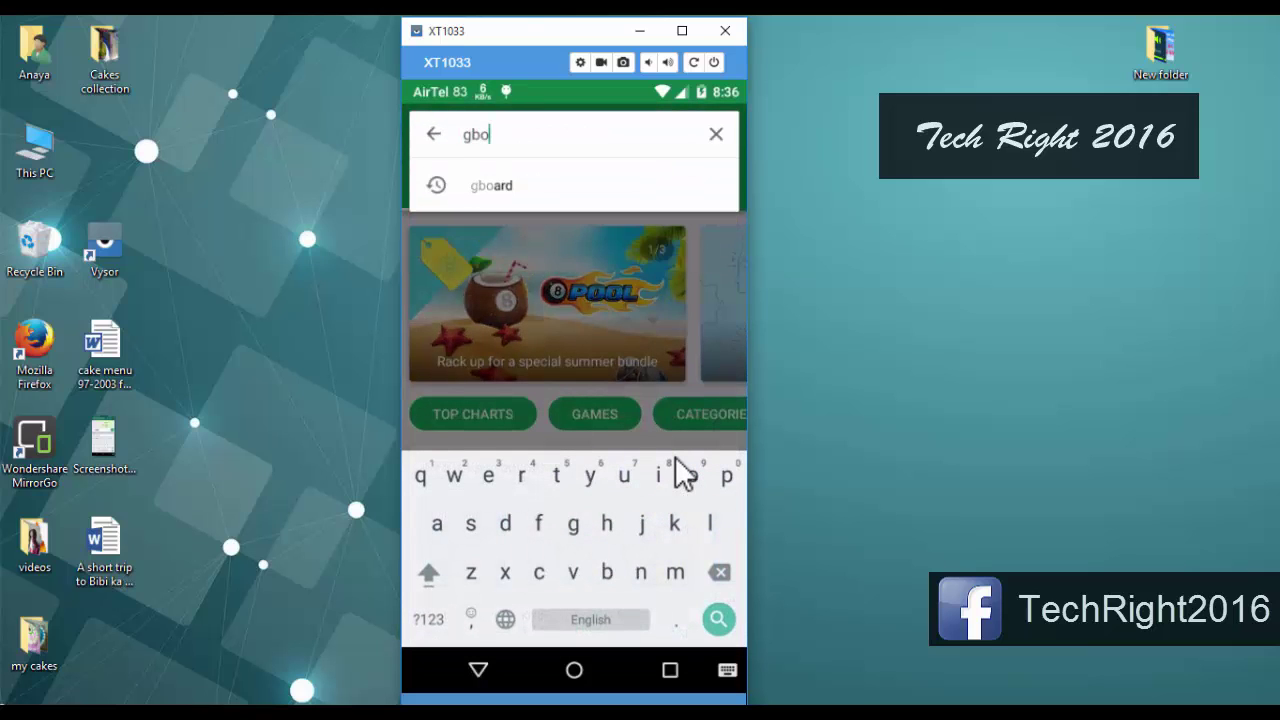
type("ar")
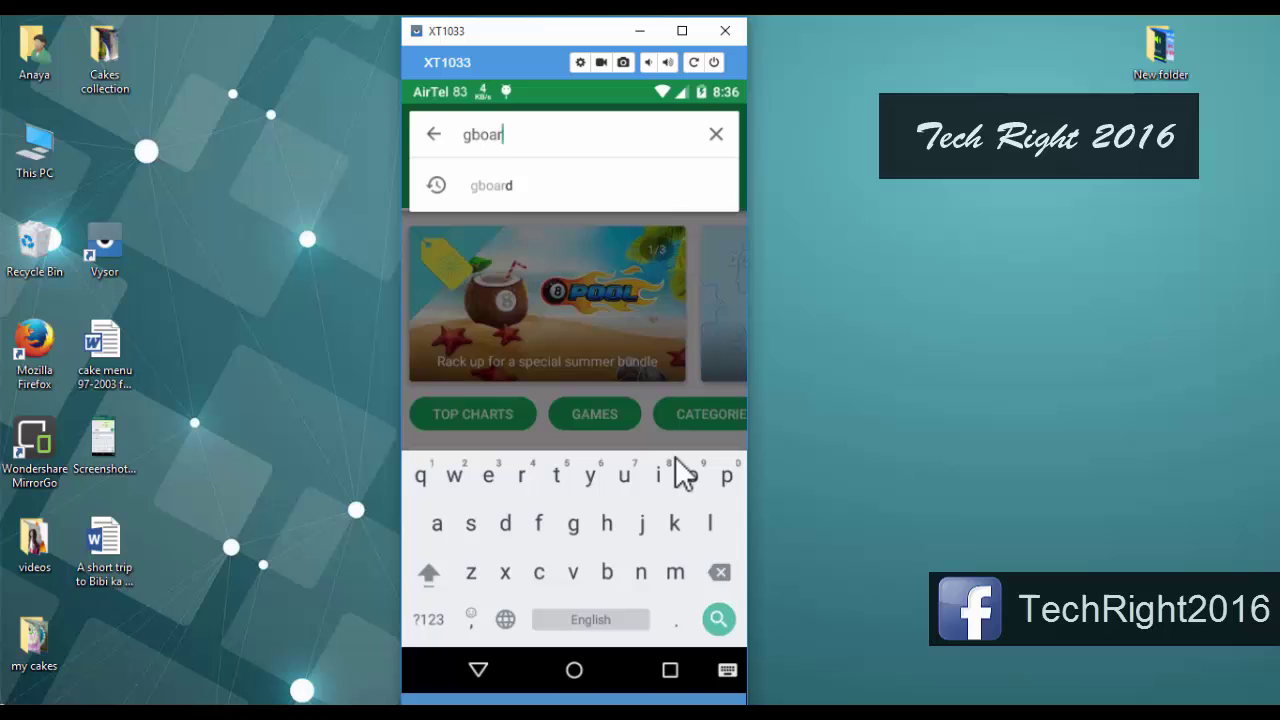
type("d")
key("Return")
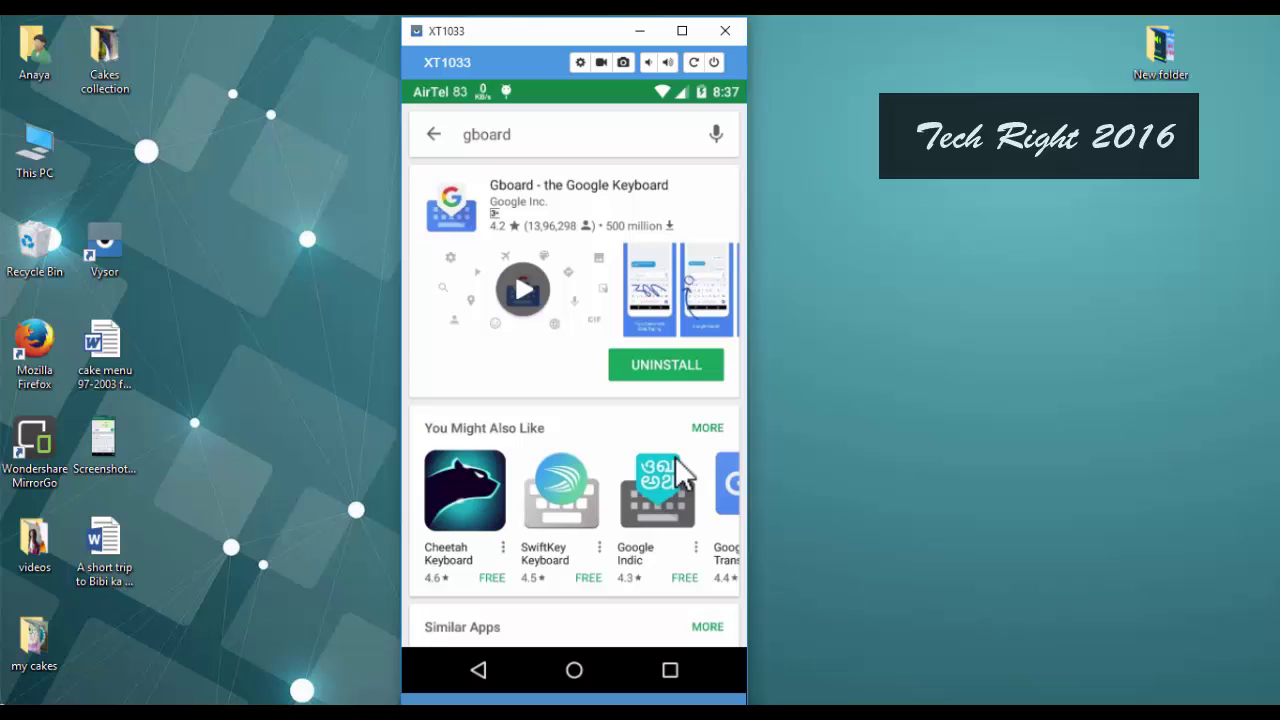
Return to the phone's home screen and open the existing contact's chat in WhatsApp
middle_click(688, 487)
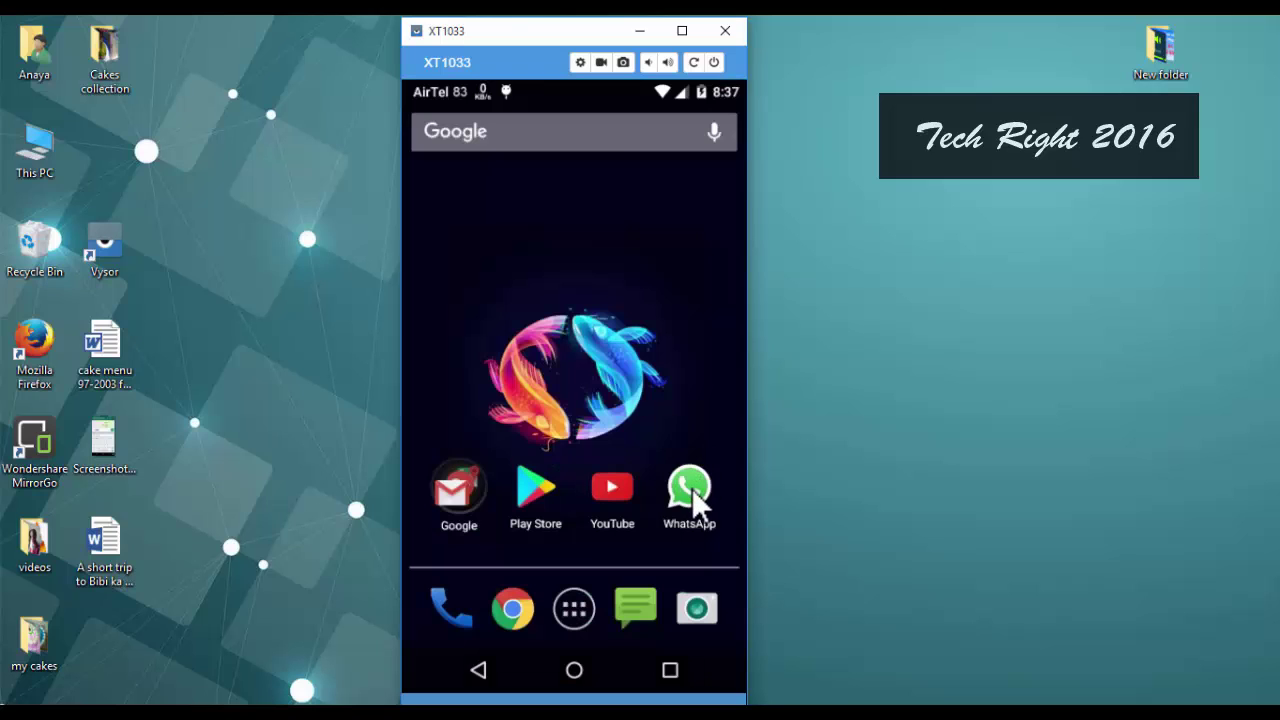
left_click(692, 489)
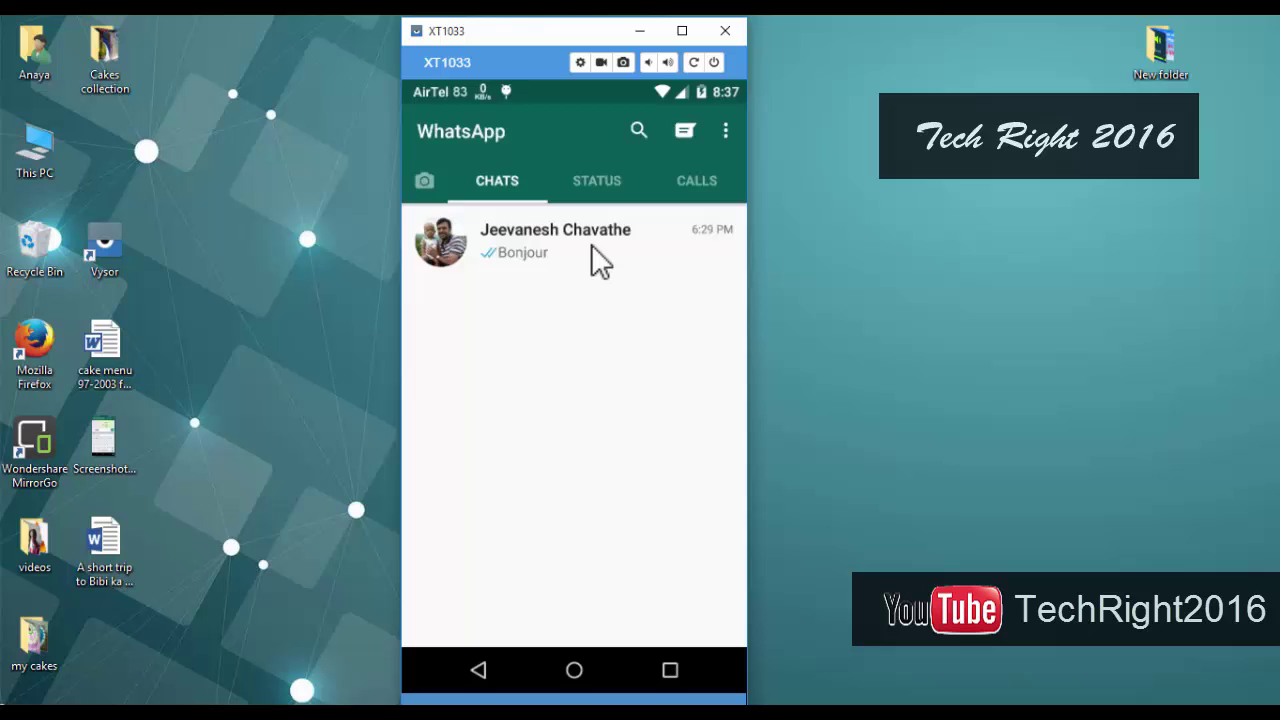
left_click(592, 246)
Write "Good Morning" as a message in the chat and send it
left_click(510, 622)
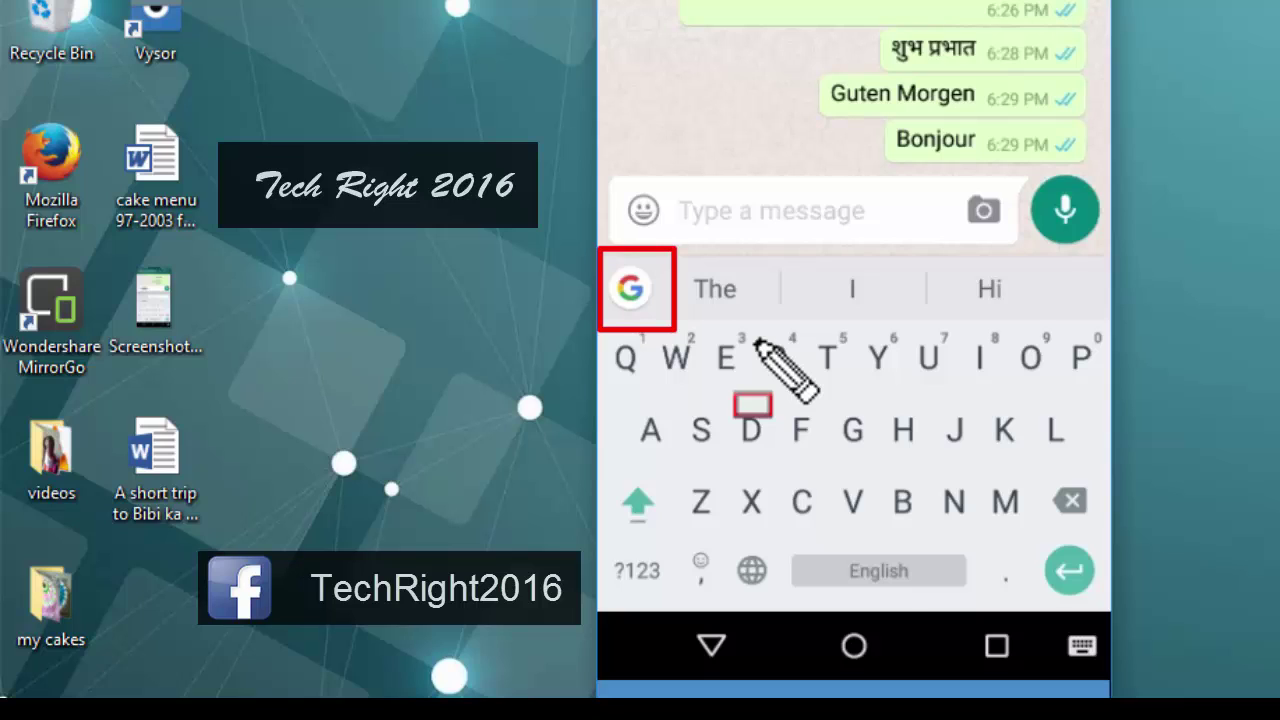
left_click(780, 225)
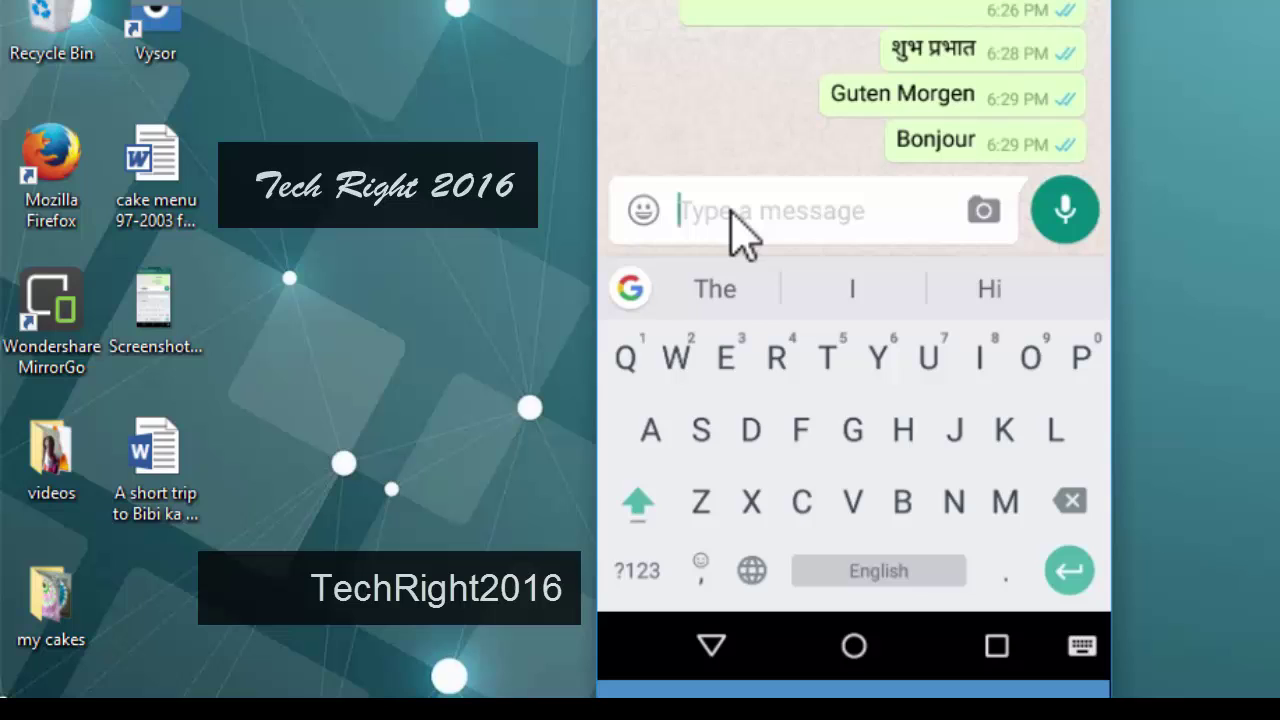
type("Goo")
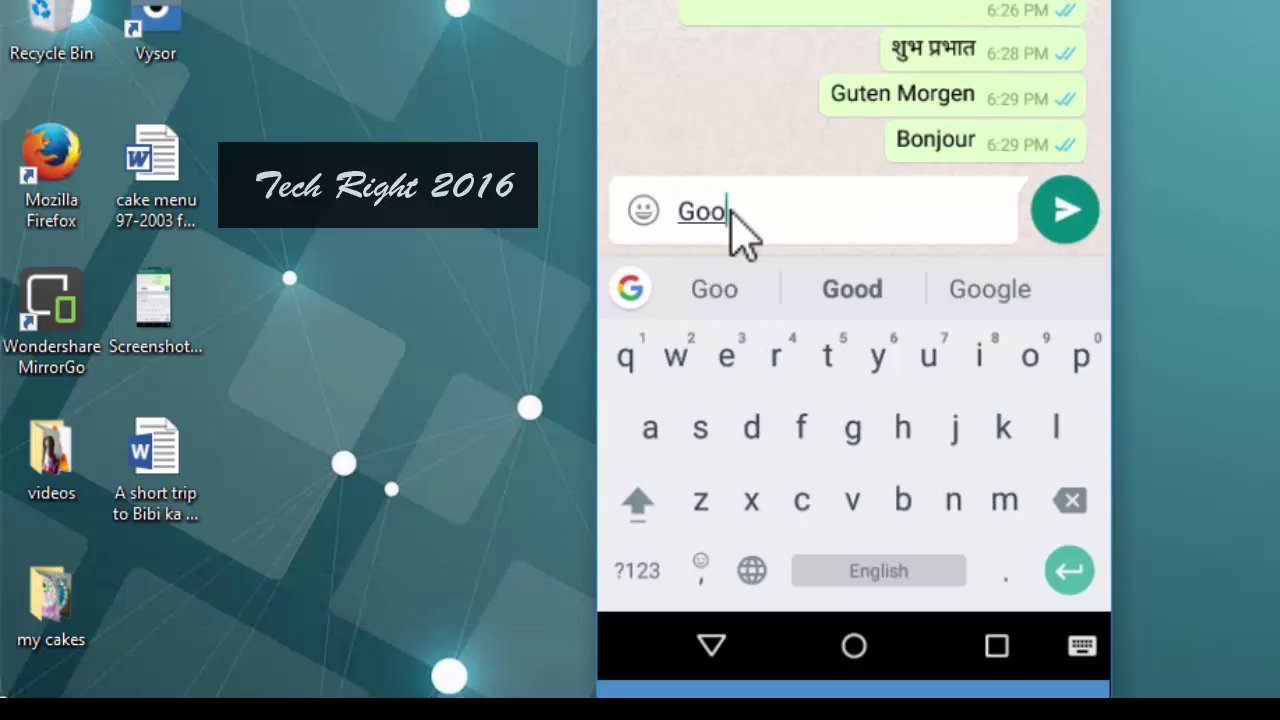
type("d Morning")
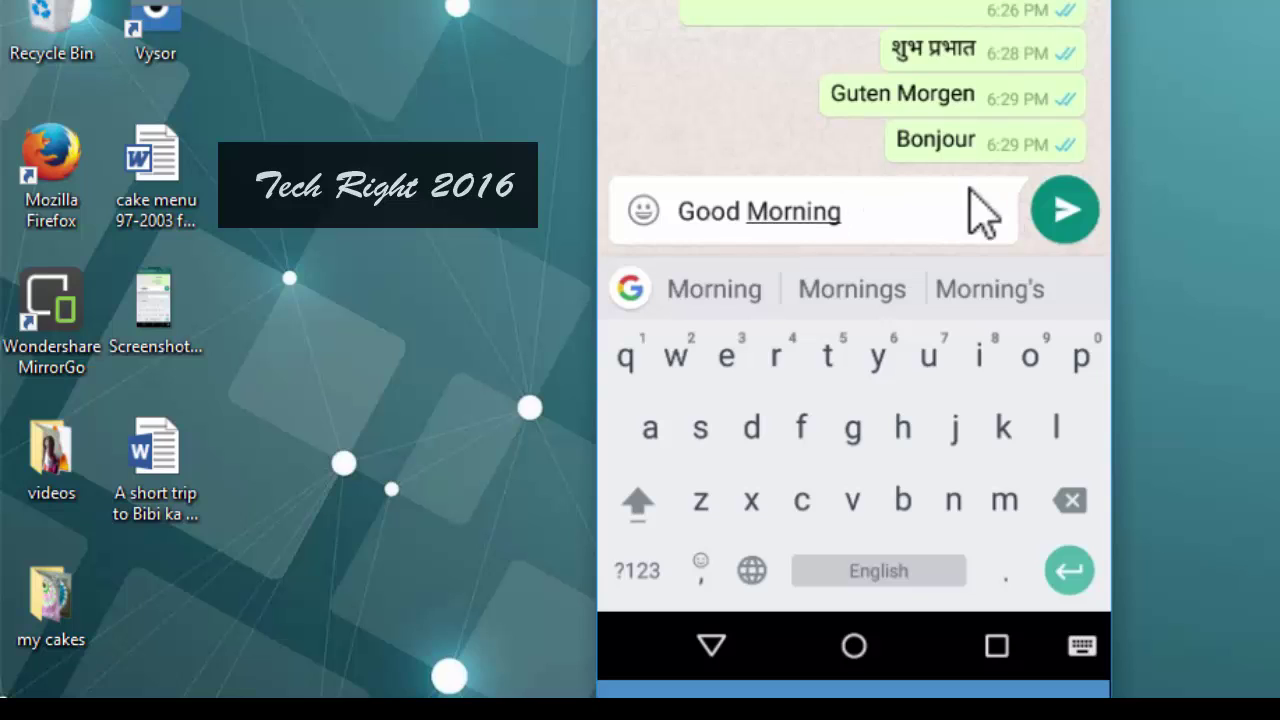
left_click(1070, 210)
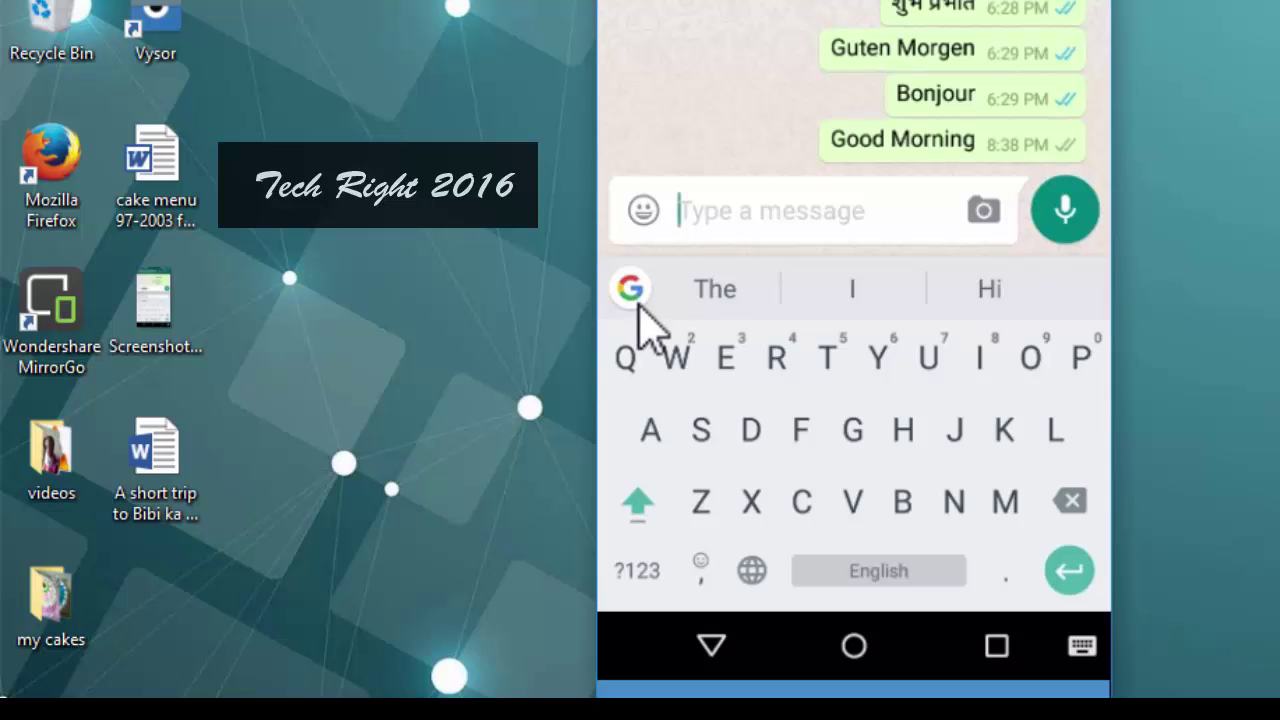
Open Gboard's translate feature and set the target language to Hindi, with English as the source
left_click(633, 292)
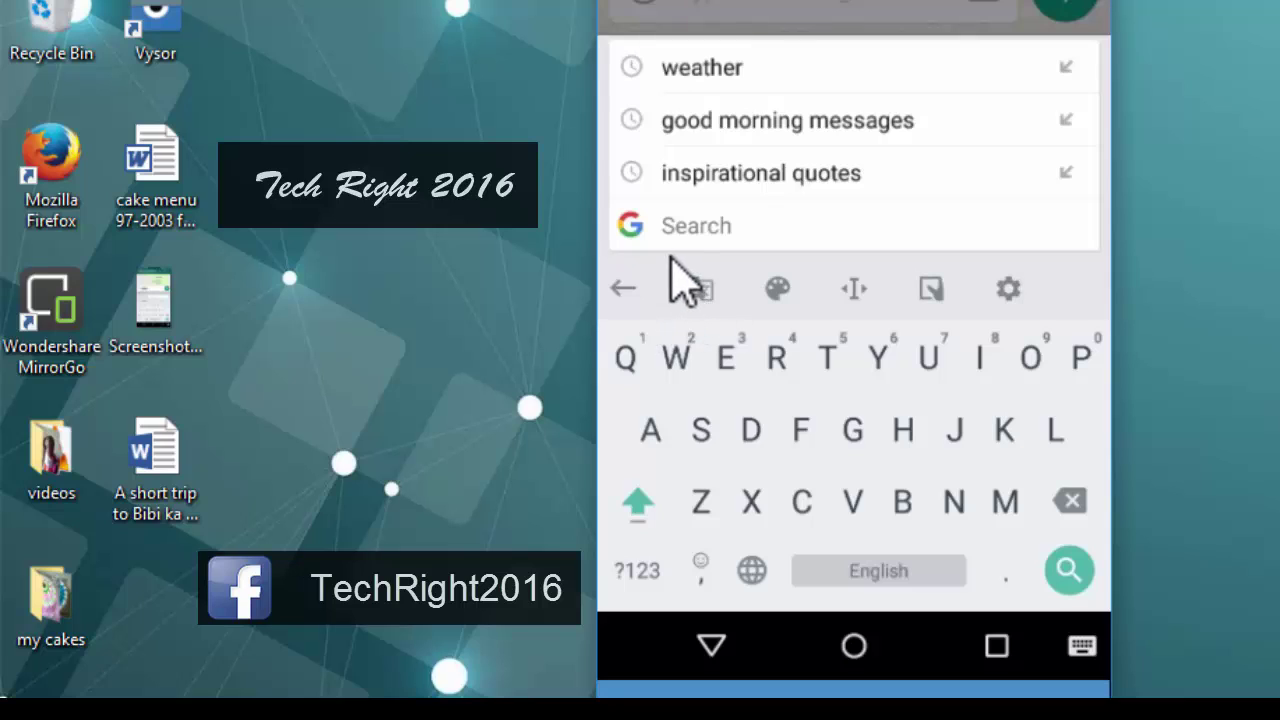
left_click(667, 258)
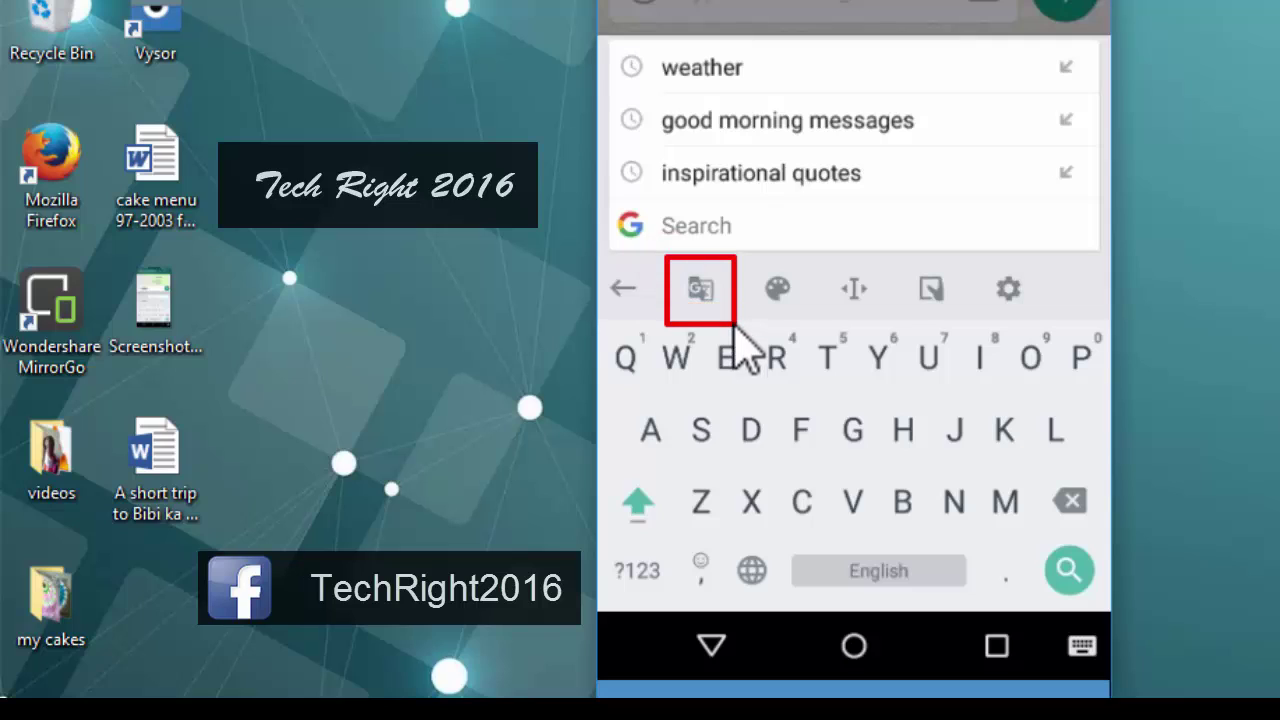
left_click(701, 289)
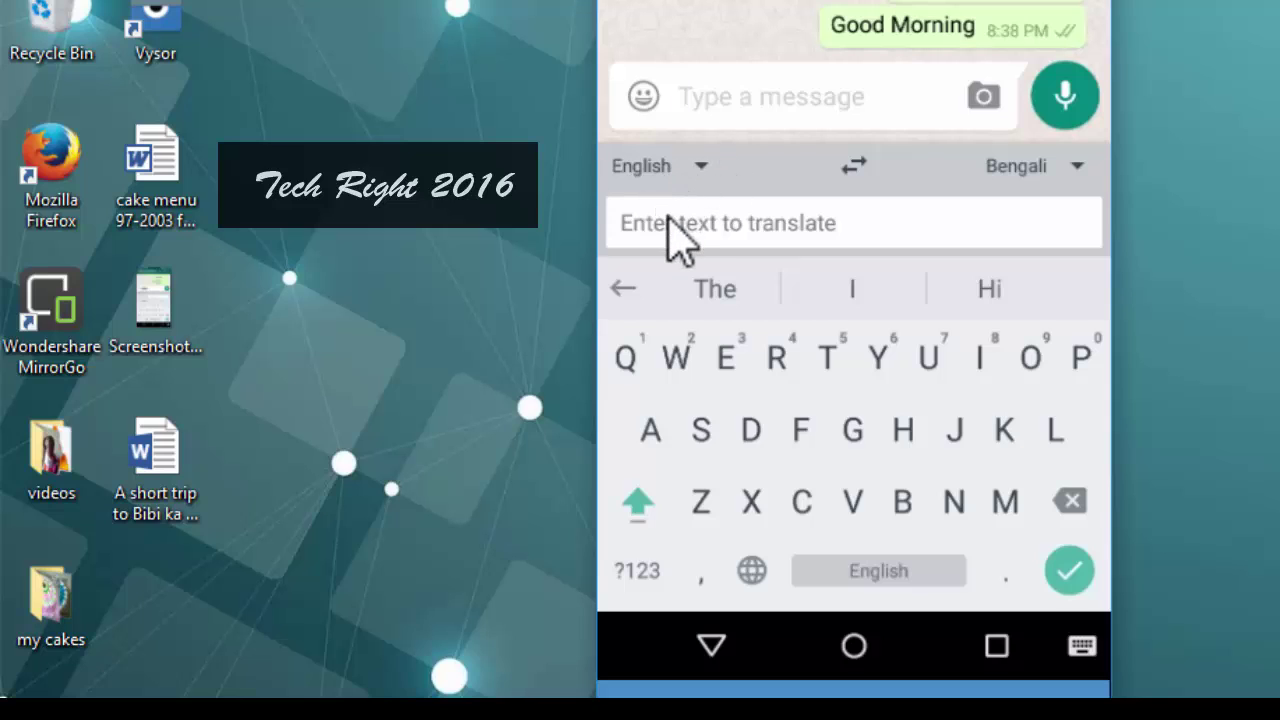
left_click(1037, 167)
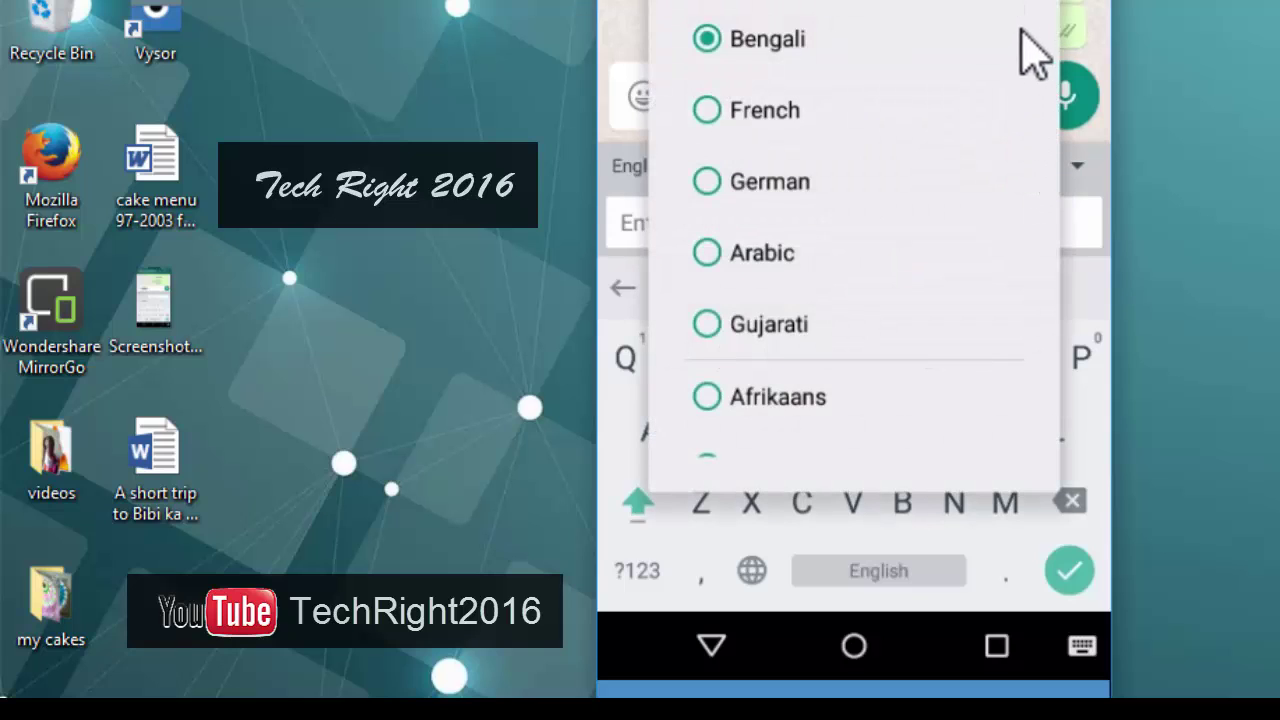
scroll(845, 285, "down", 5)
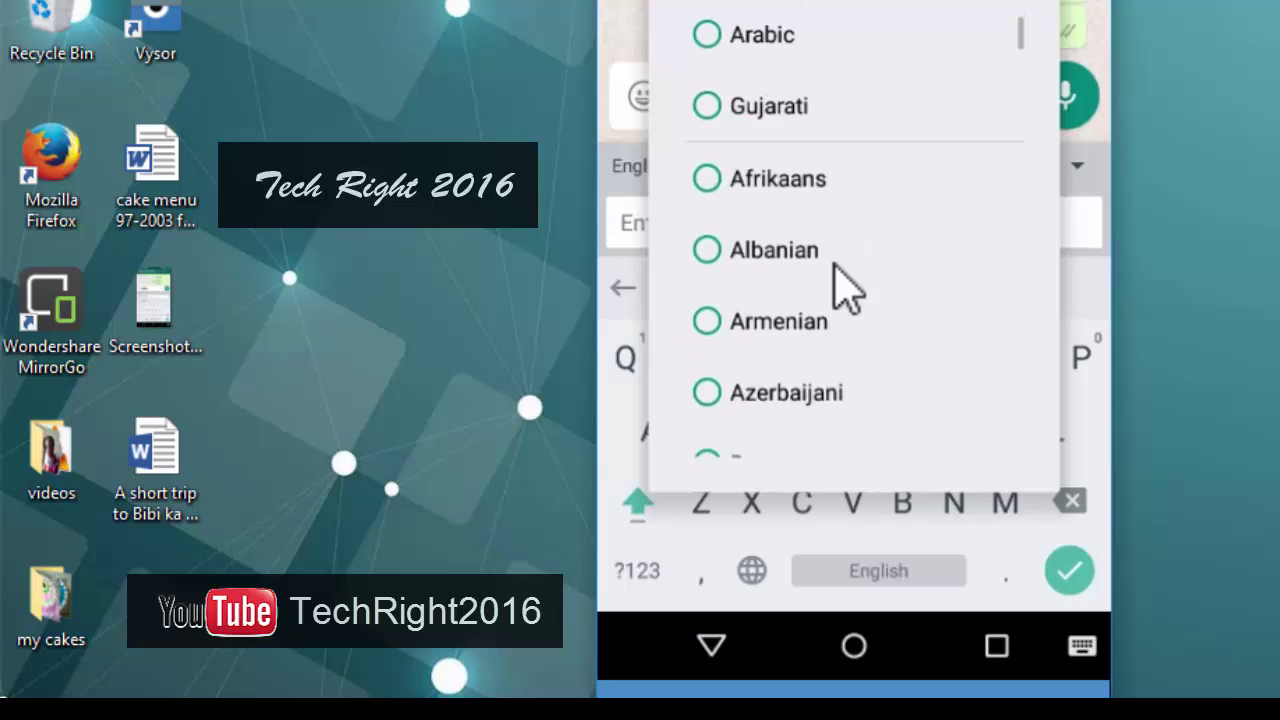
scroll(845, 288, "down", 15)
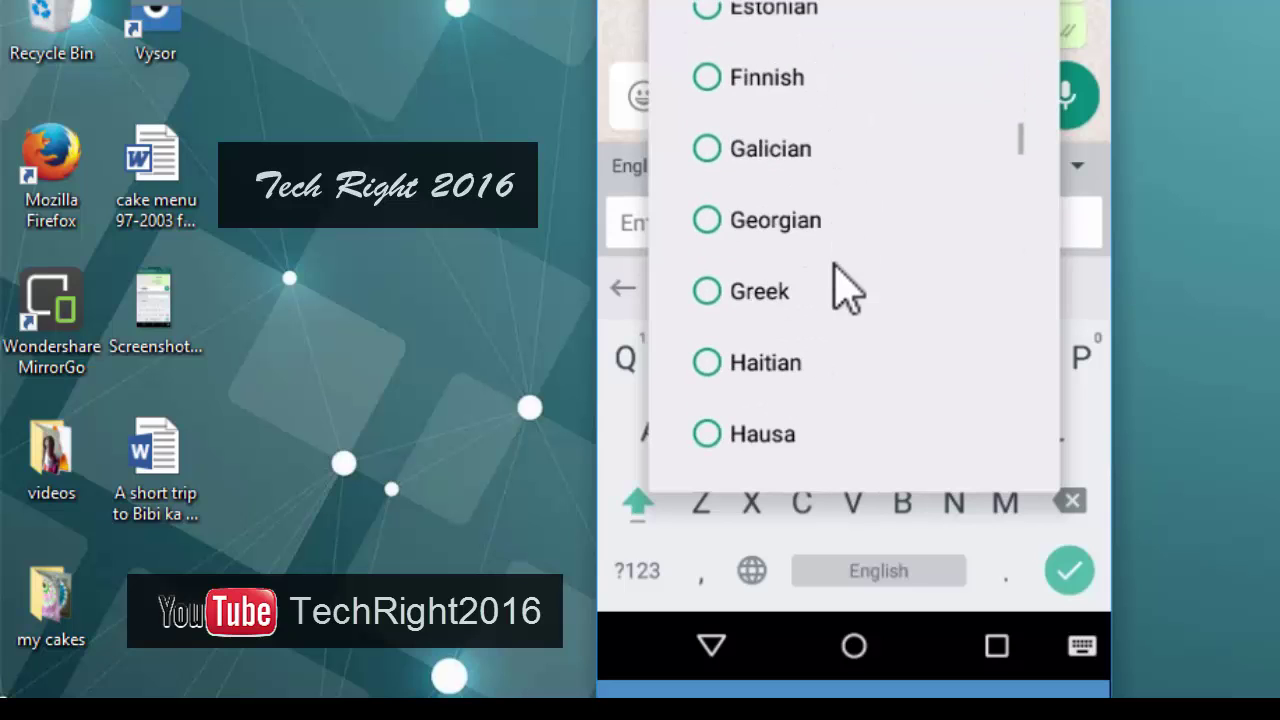
scroll(837, 270, "down", 6)
scroll(837, 270, "up", 2)
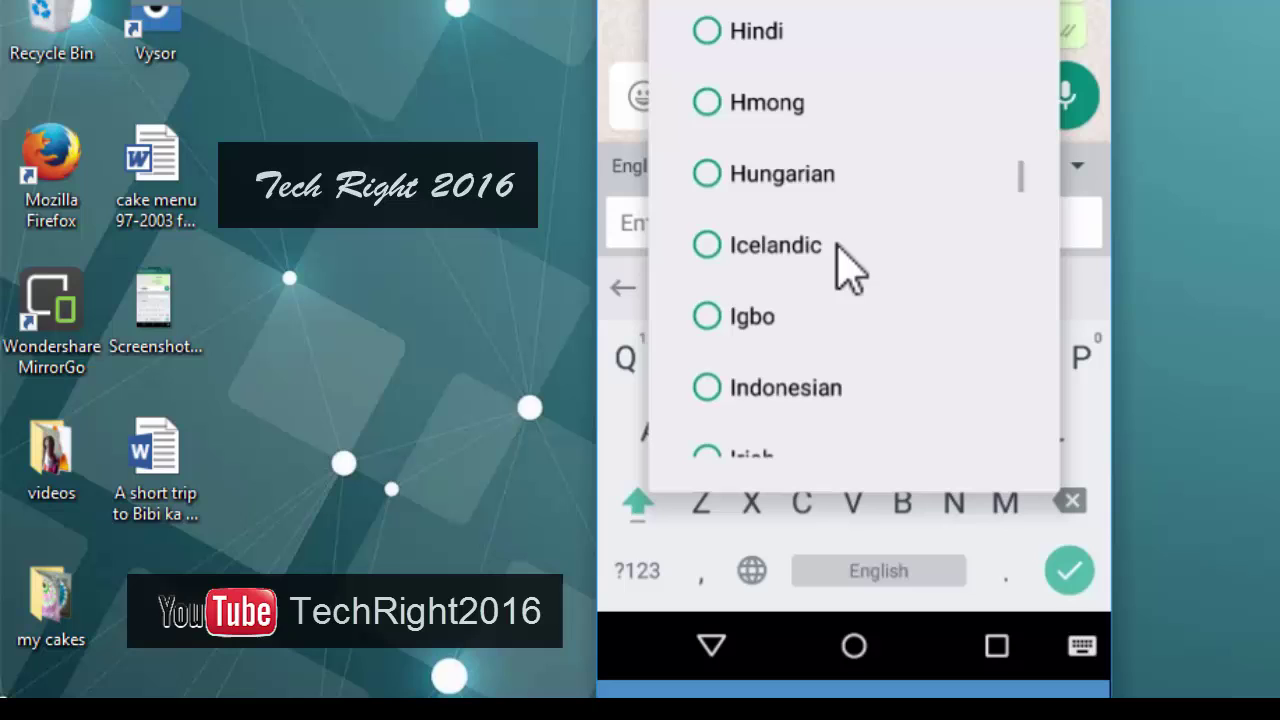
left_click(710, 34)
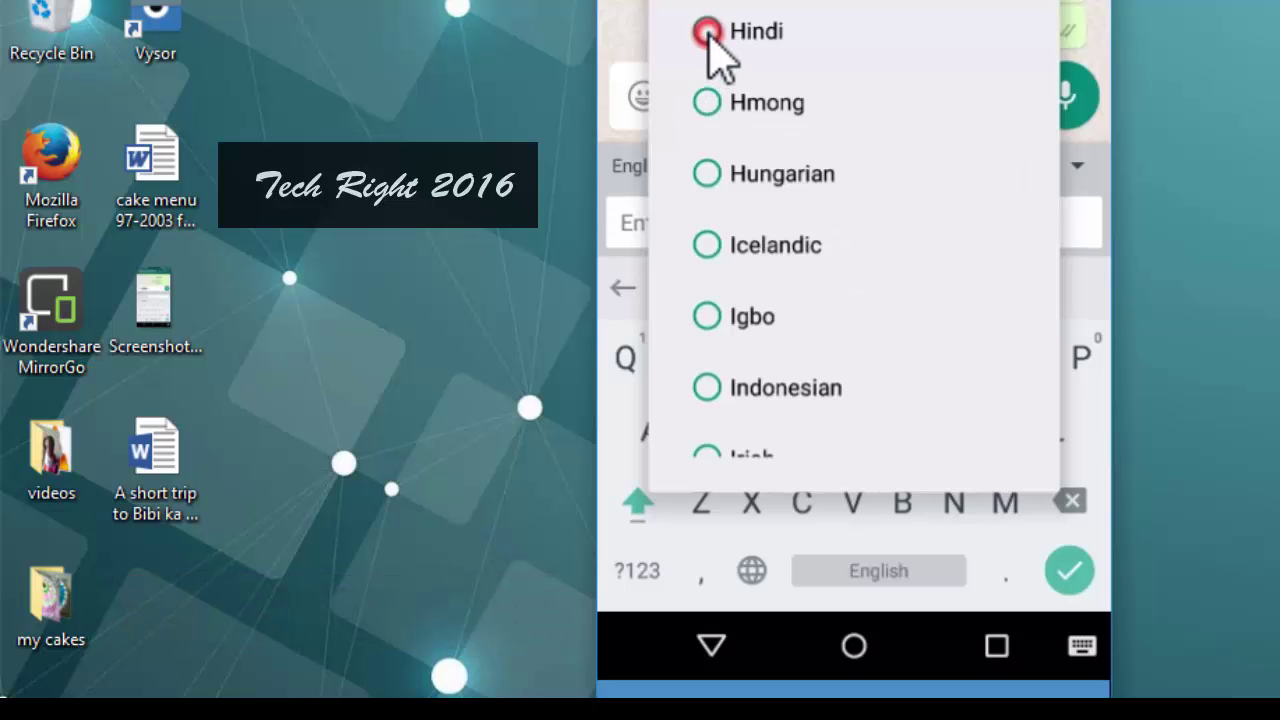
Translate "Good morning" into Hindi with Gboard and send the translation in the chat
left_click(800, 220)
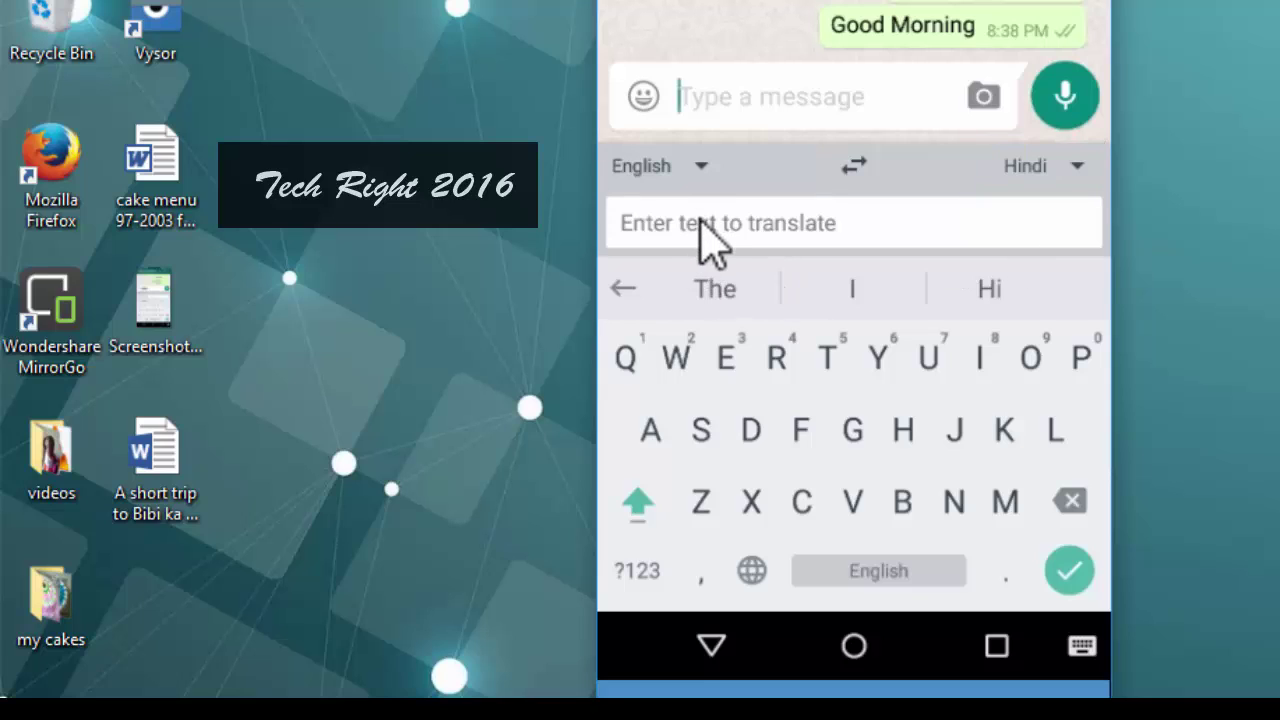
type("Goo")
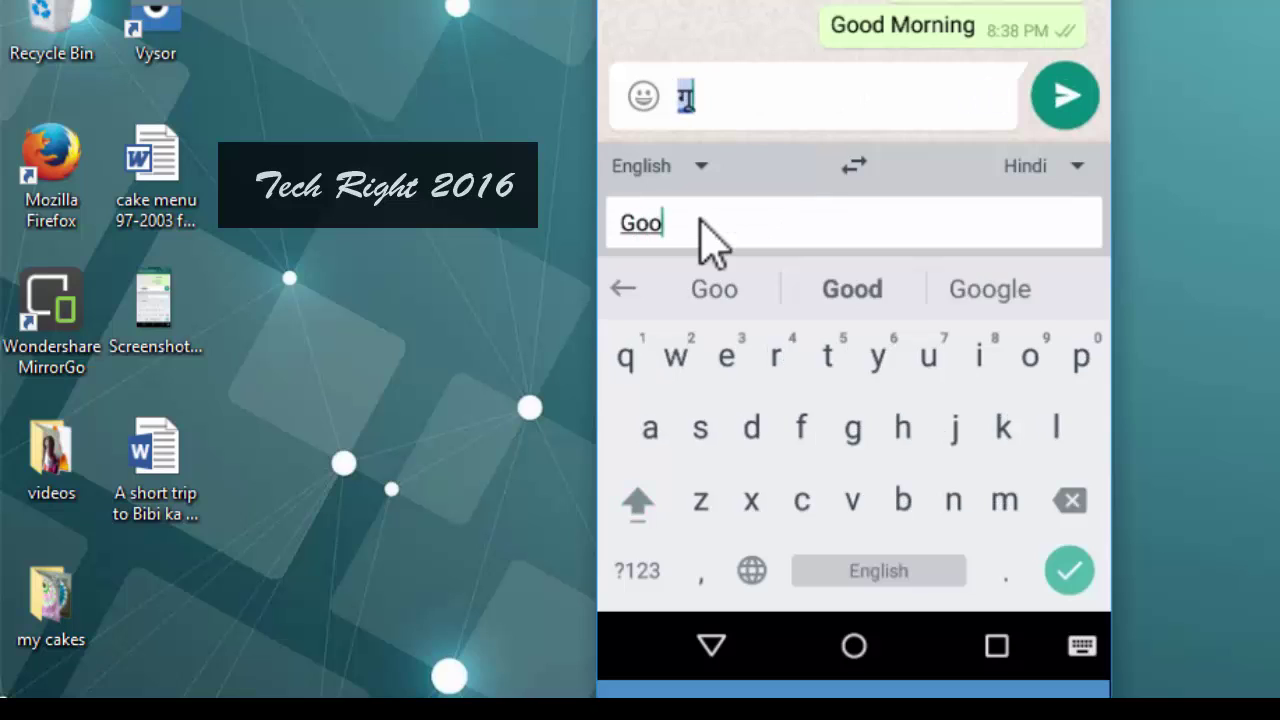
type("d morning")
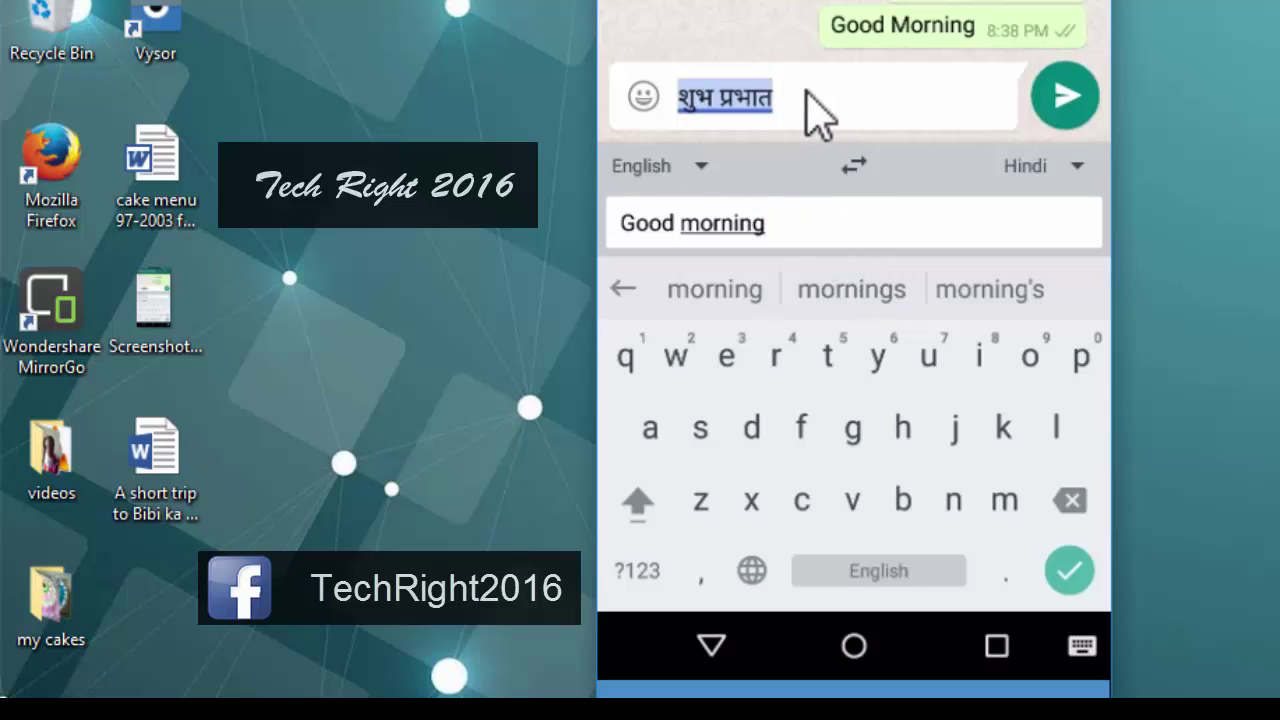
left_click(1064, 96)
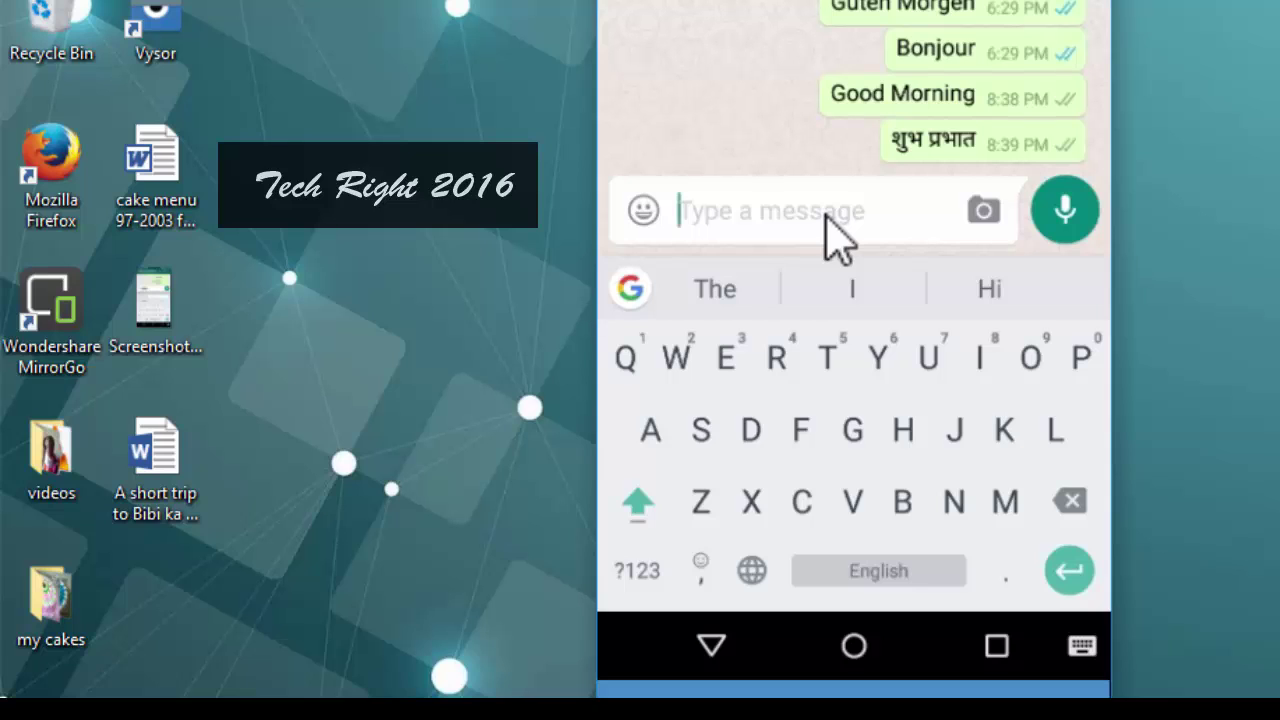
Reopen Gboard's translate feature and enter "Have a nice day" for translation from English into Hindi
left_click(630, 290)
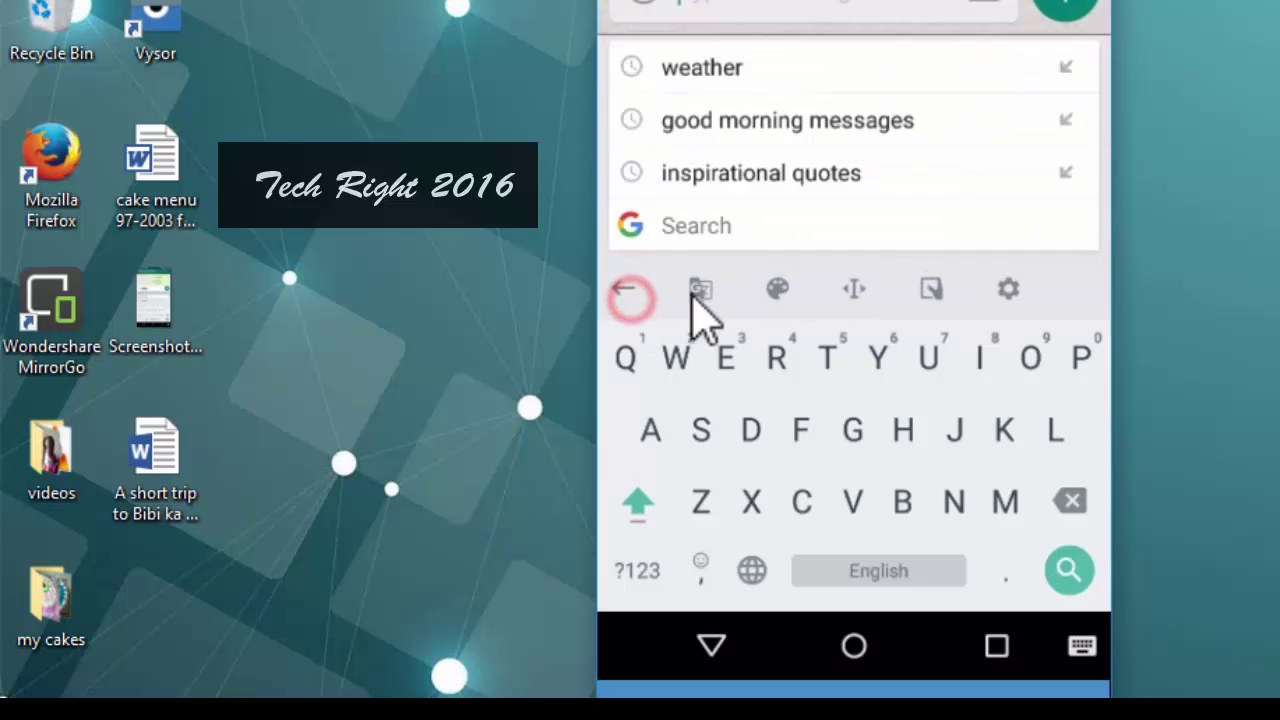
left_click(699, 290)
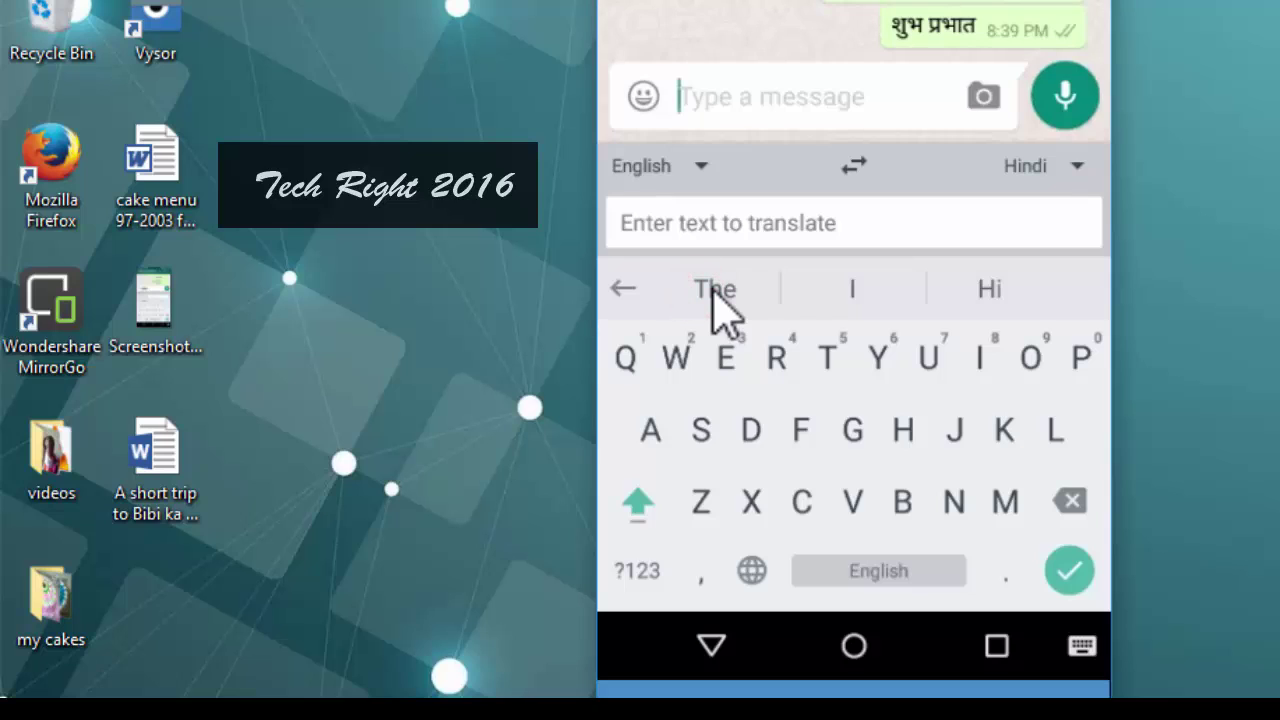
type("Ha")
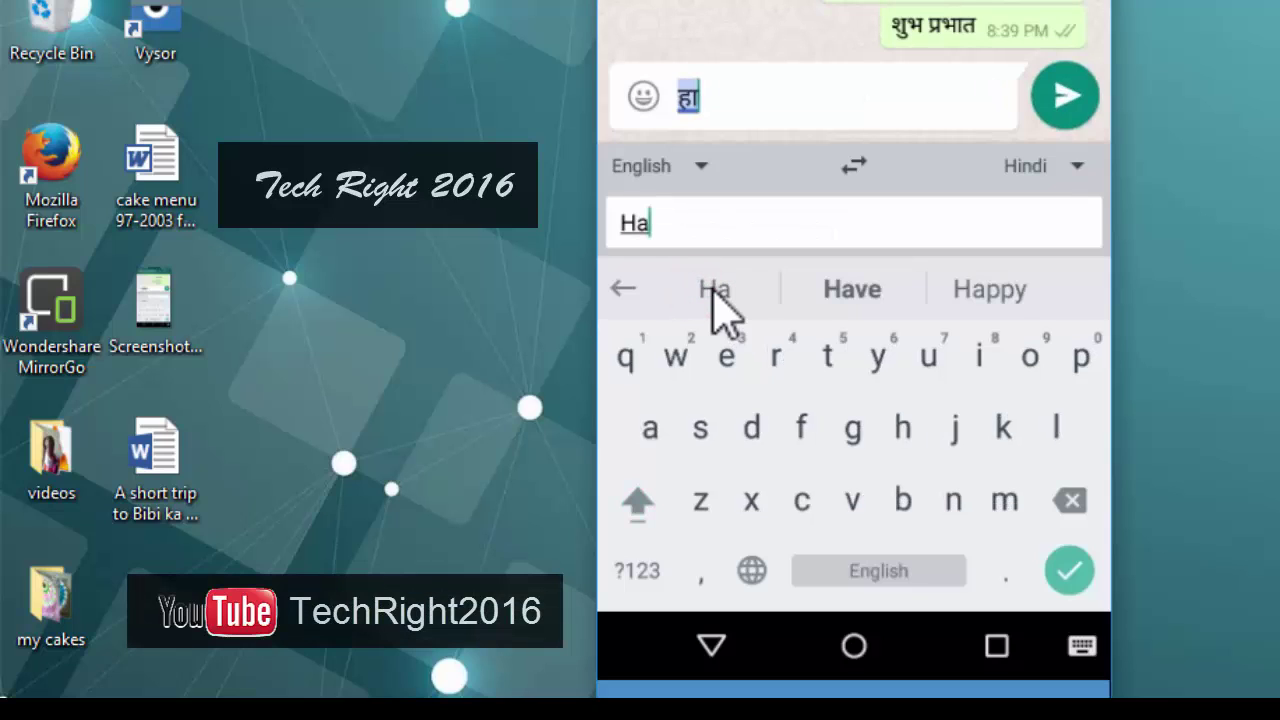
type("ve a")
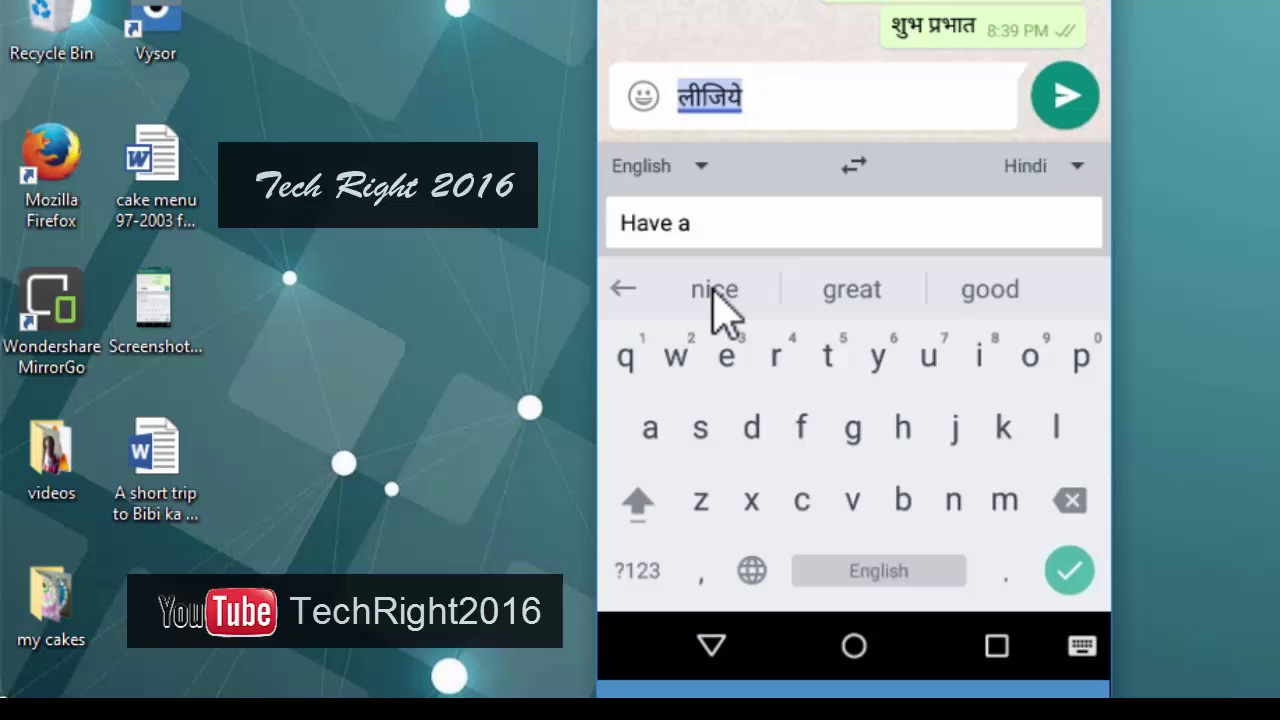
type(" nice da")
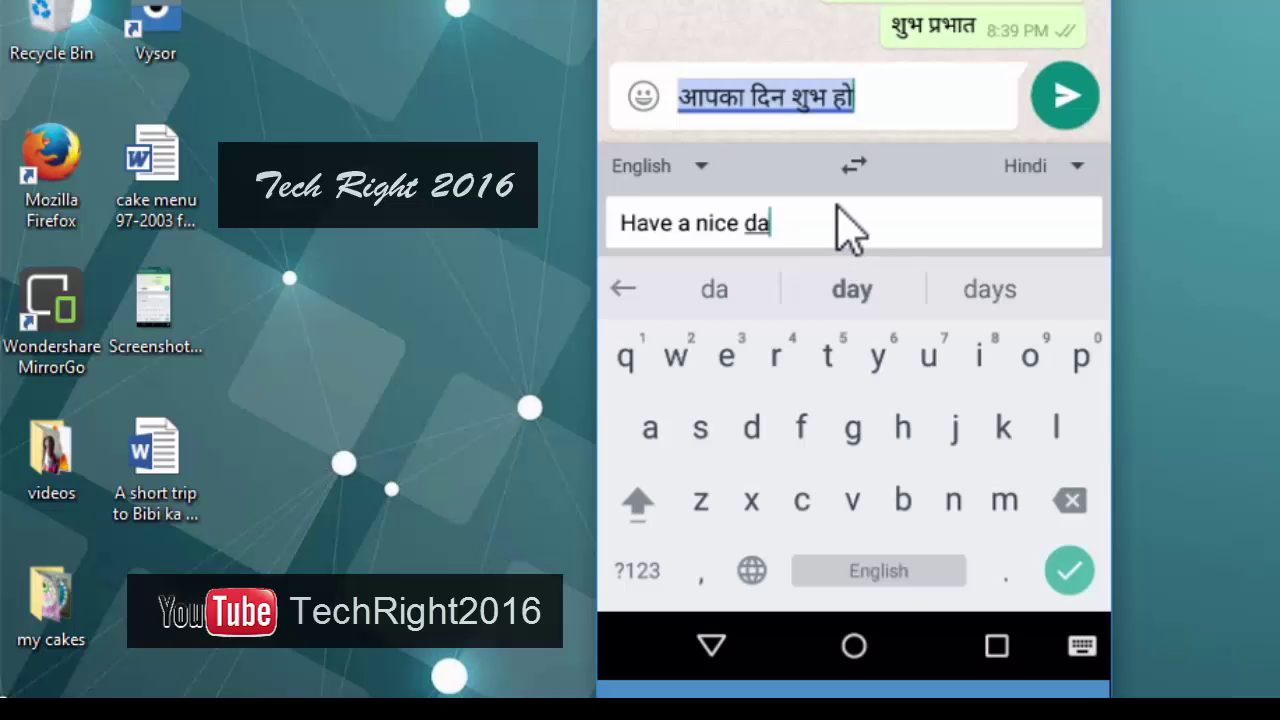
type("y")
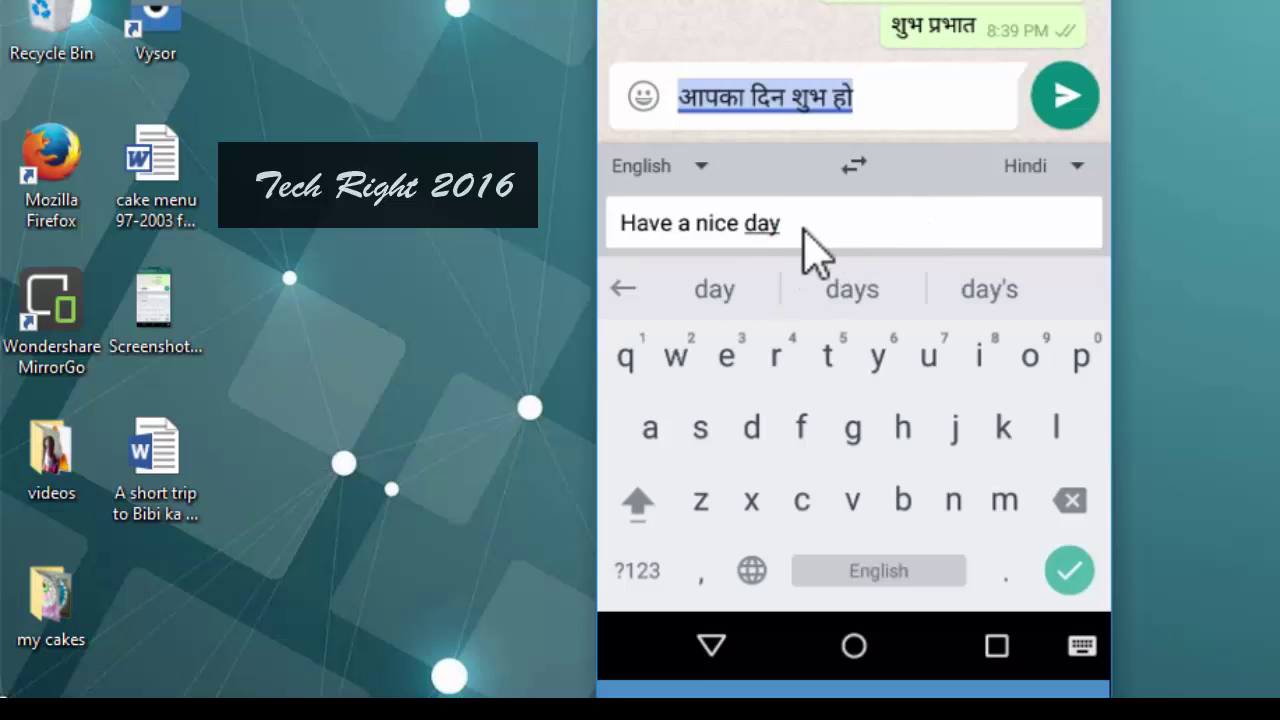
Change the translation's target language to Marathi for the phrase "Have a nice day"
left_click(1032, 166)
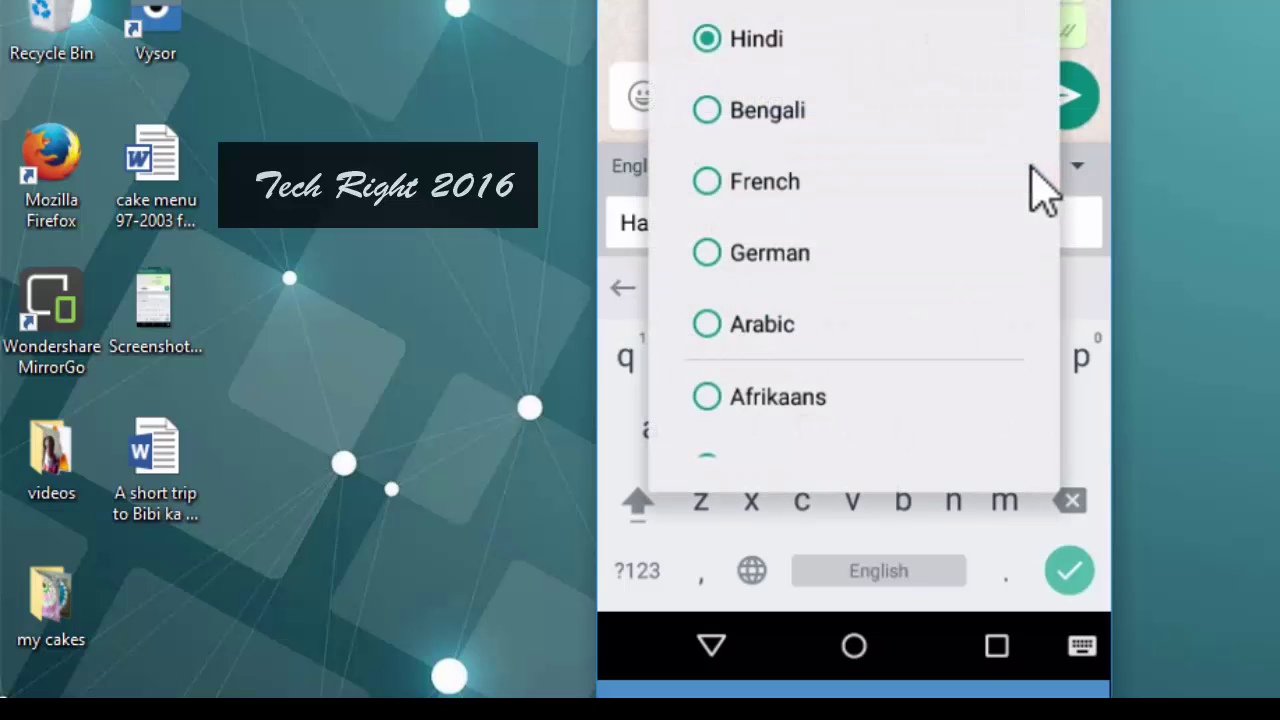
scroll(820, 335, "down", 13)
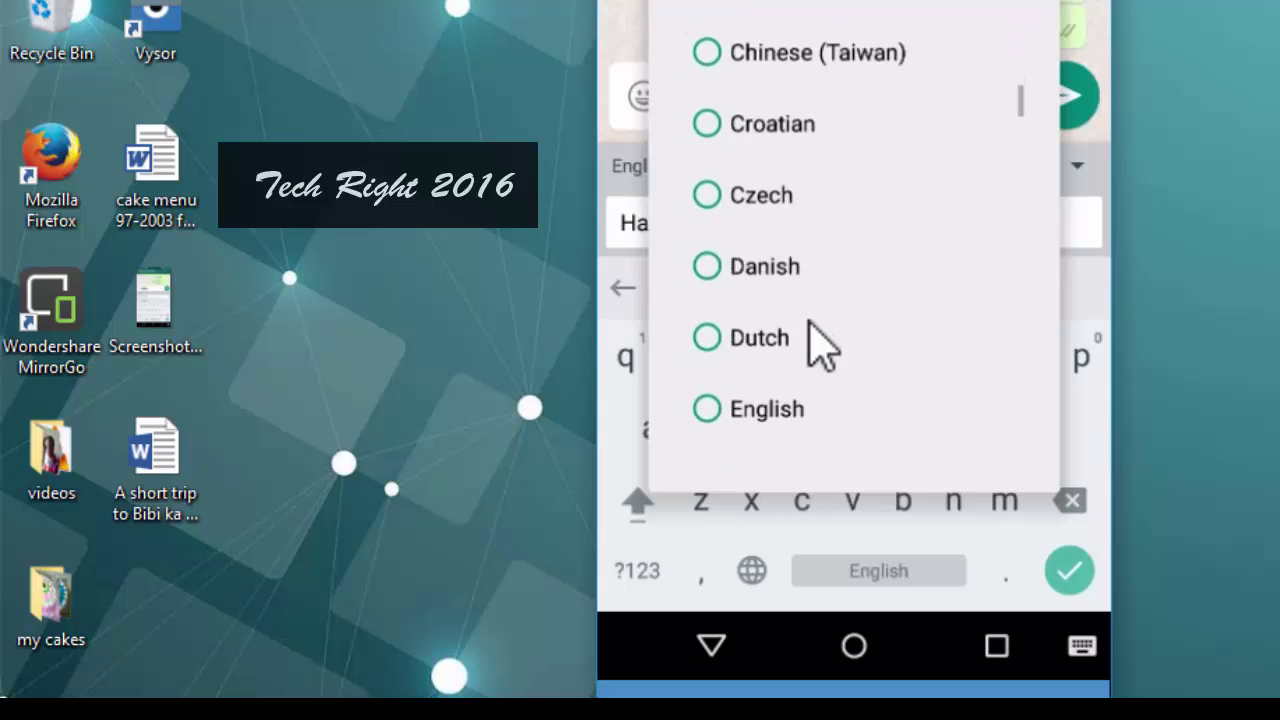
scroll(812, 325, "down", 12)
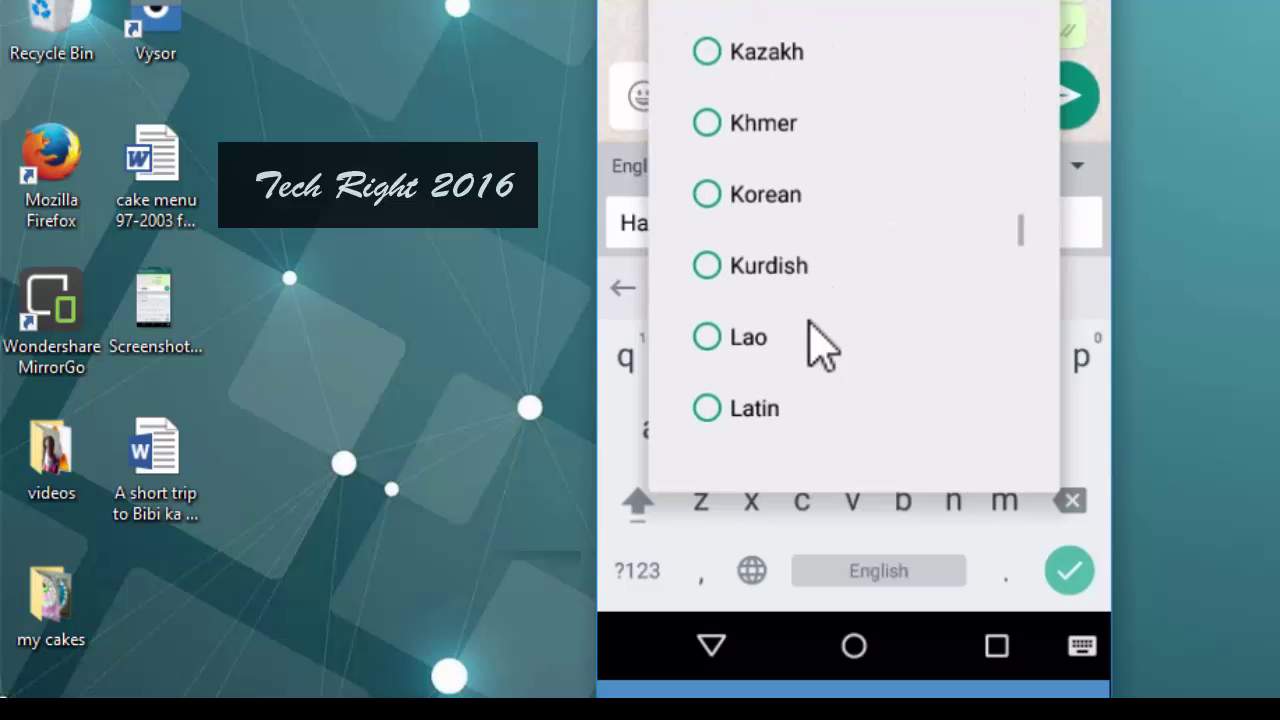
scroll(812, 325, "down", 3)
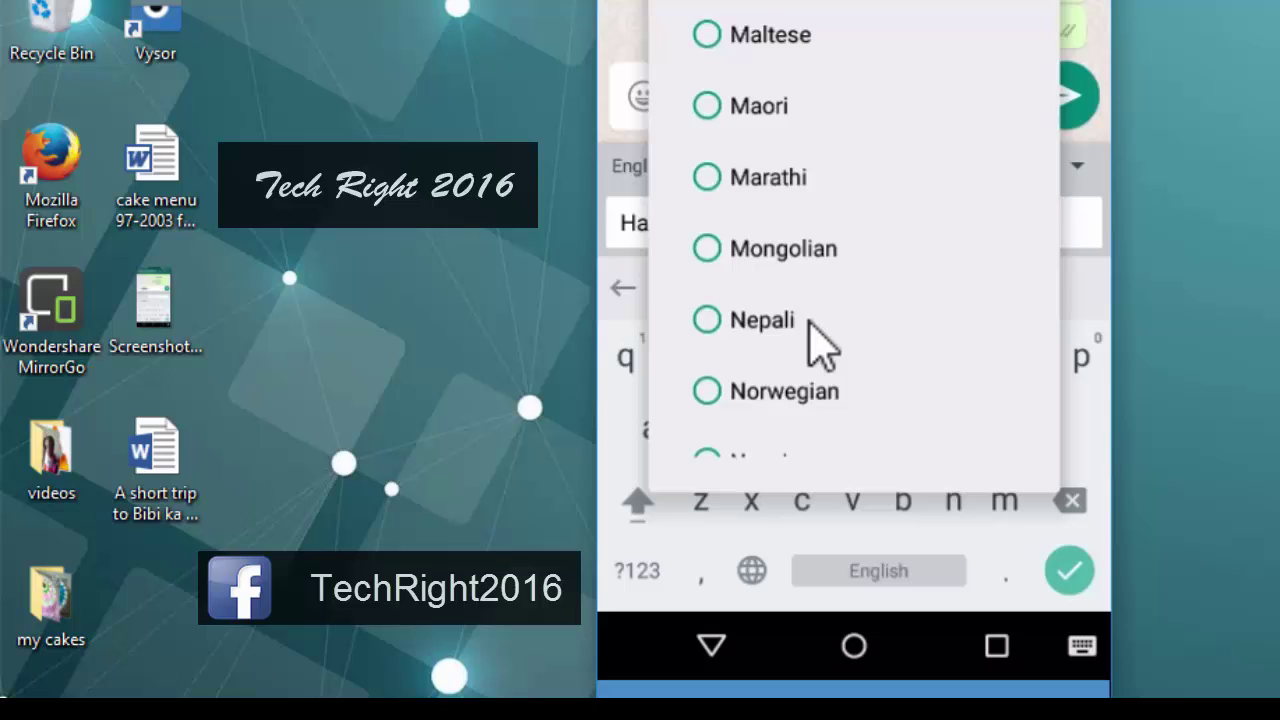
scroll(815, 340, "down", 3)
scroll(820, 340, "up", 4)
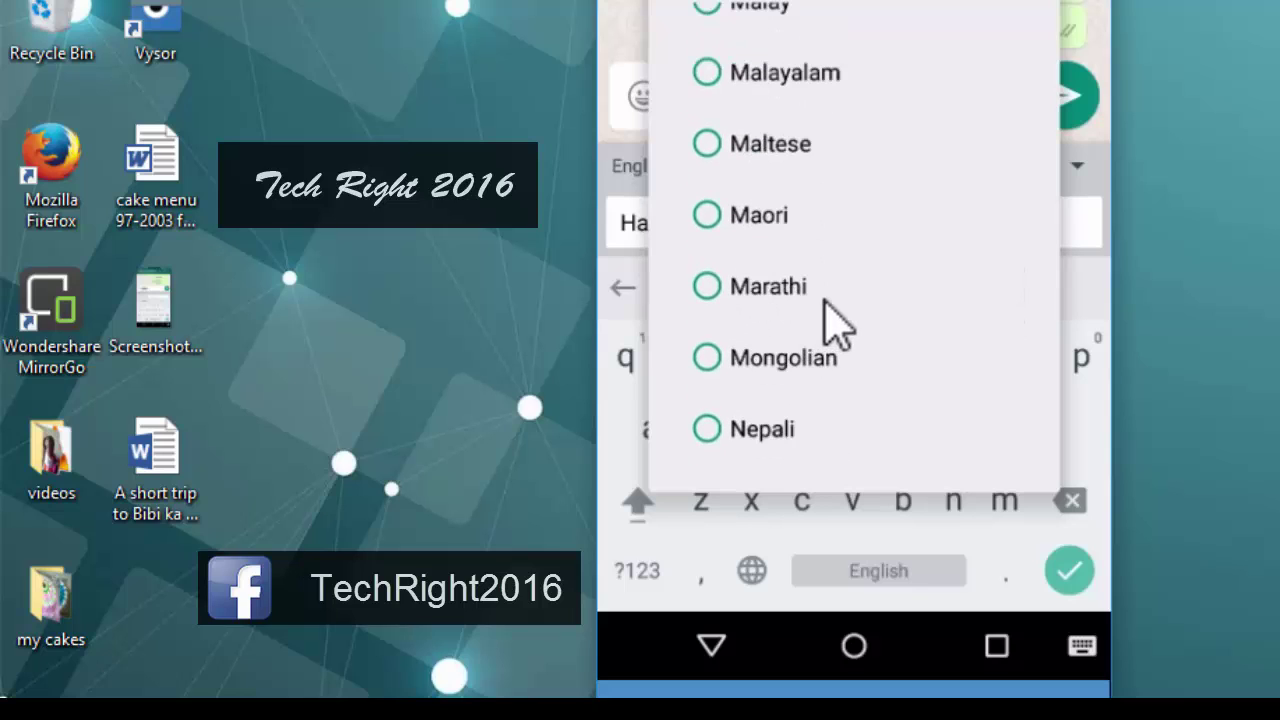
mouse_move(674, 257)
left_mouse_down()
mouse_move(749, 309)
mouse_move(840, 313)
left_mouse_up()
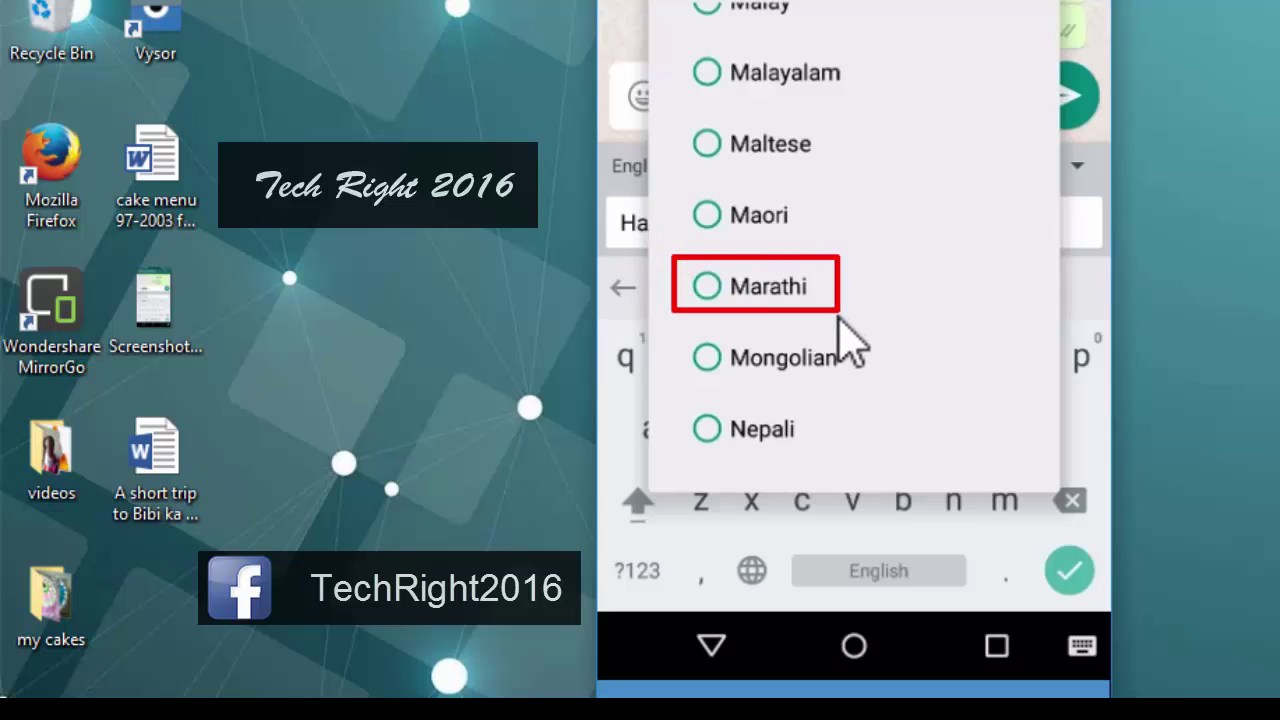
left_click(710, 291)
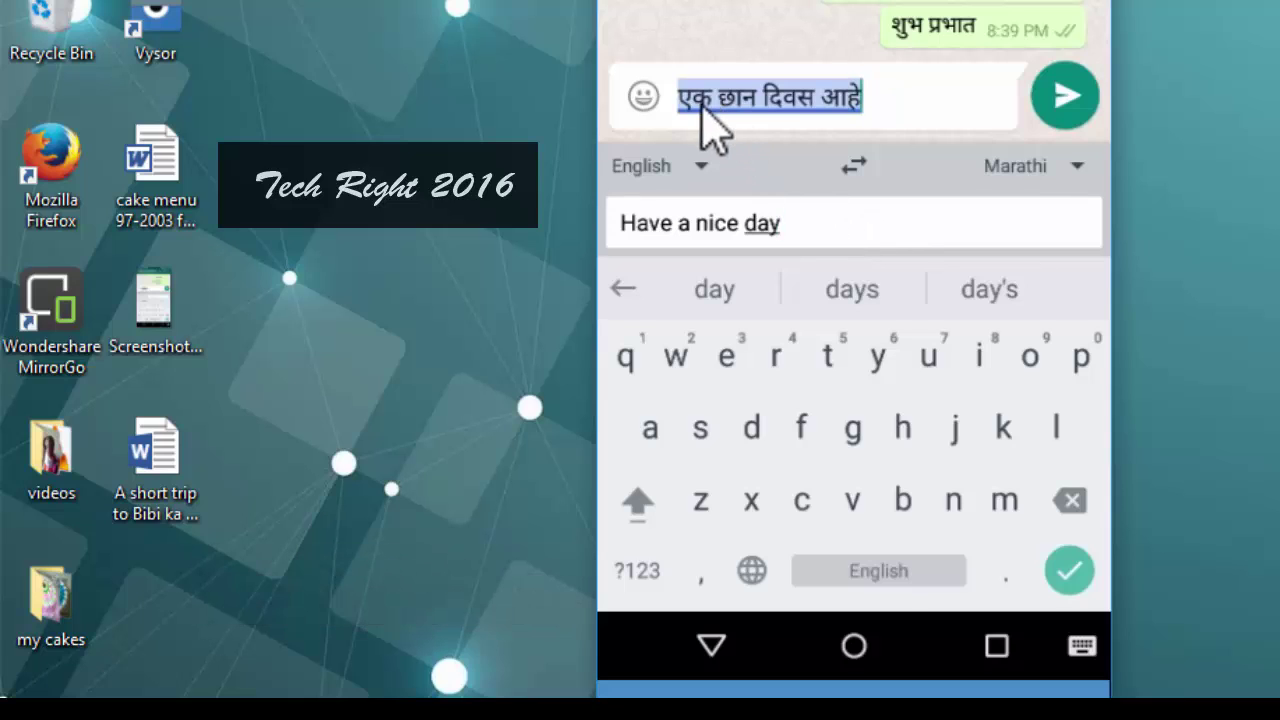
Set the target language to German and send the translation of "Have a nice day" in the chat
left_click(1022, 166)
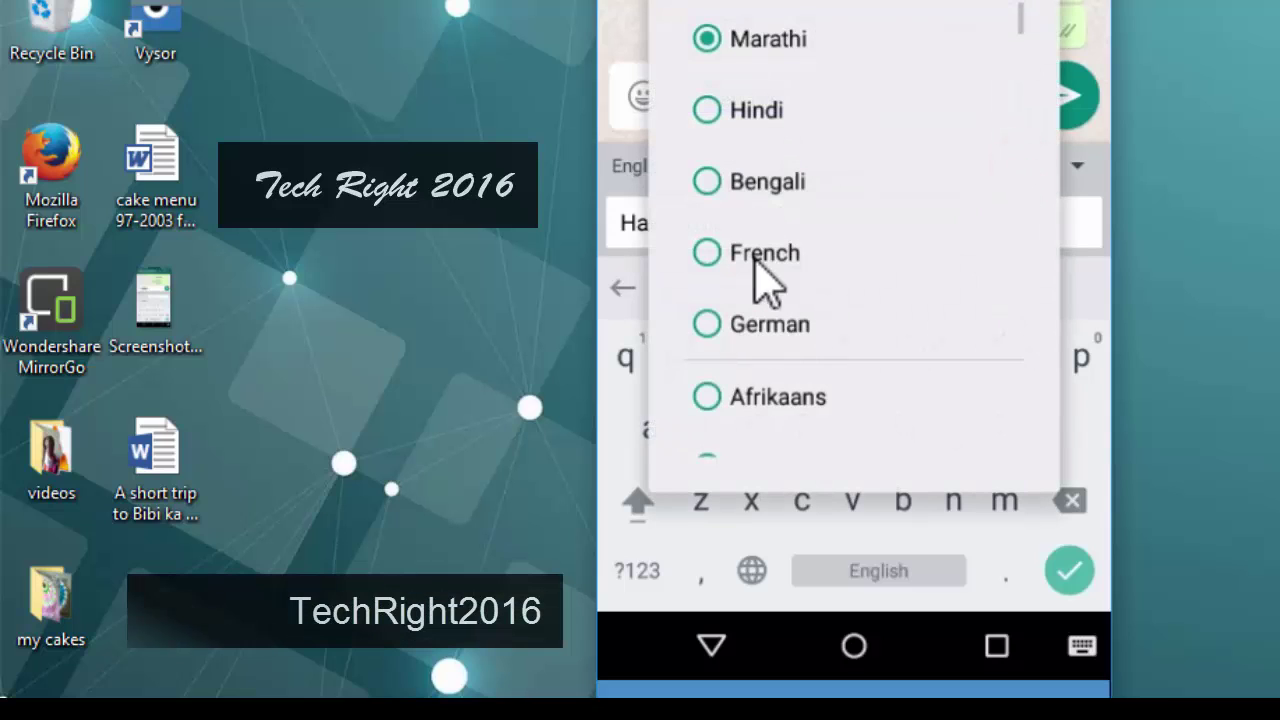
left_click(706, 324)
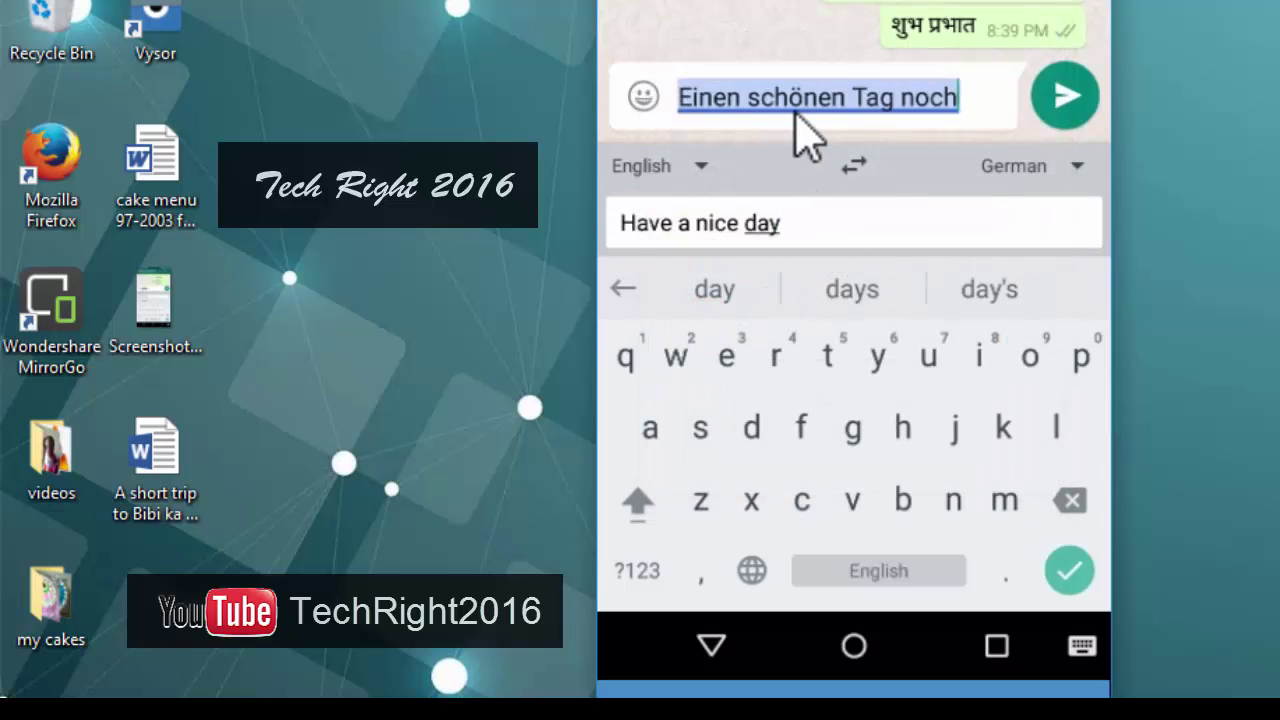
left_click(1066, 98)
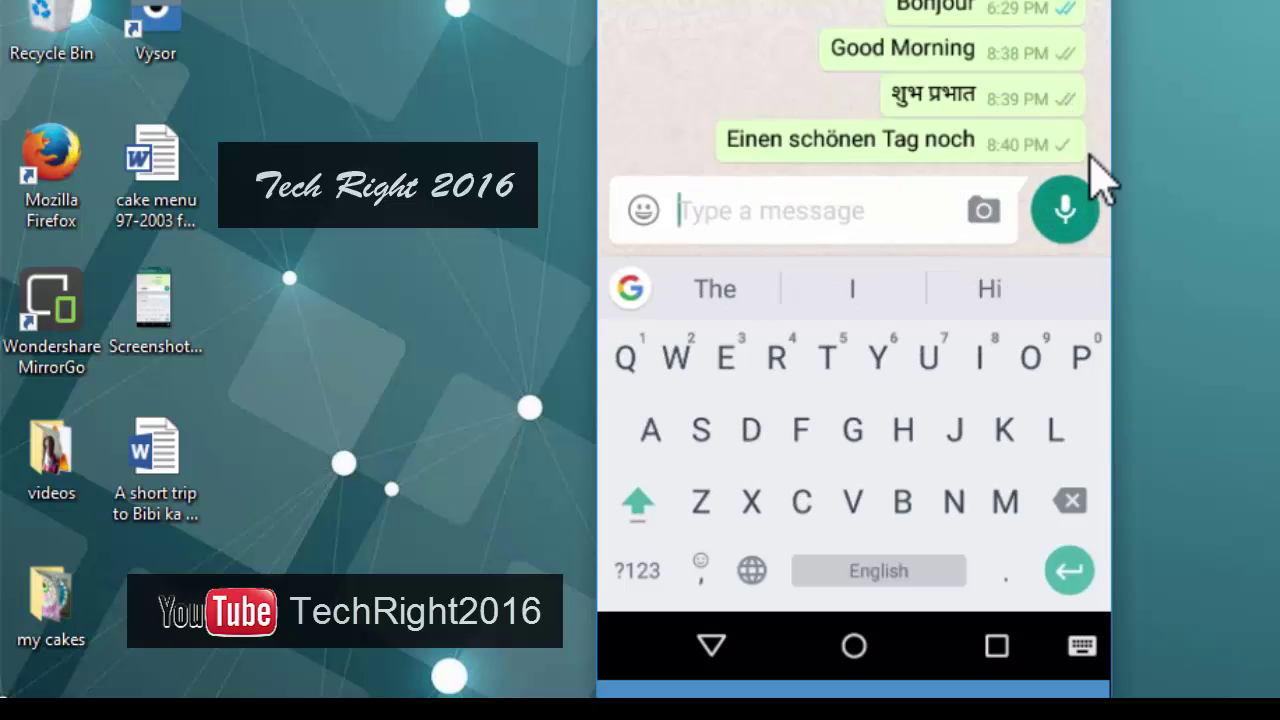